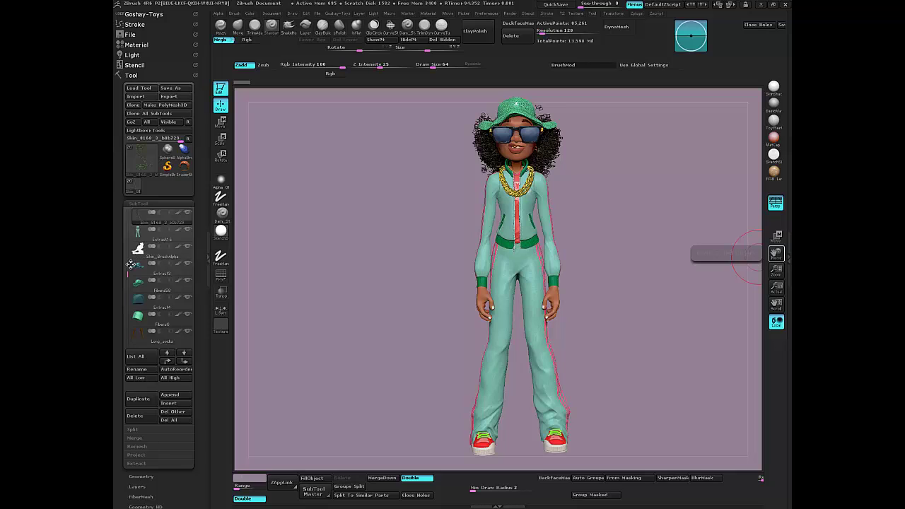
# Make the Head9 body subtool active and hide all the other subtools.
pyautogui.moveTo(128, 279); pyautogui.dragTo(128, 219)
pyautogui.click(185, 251)
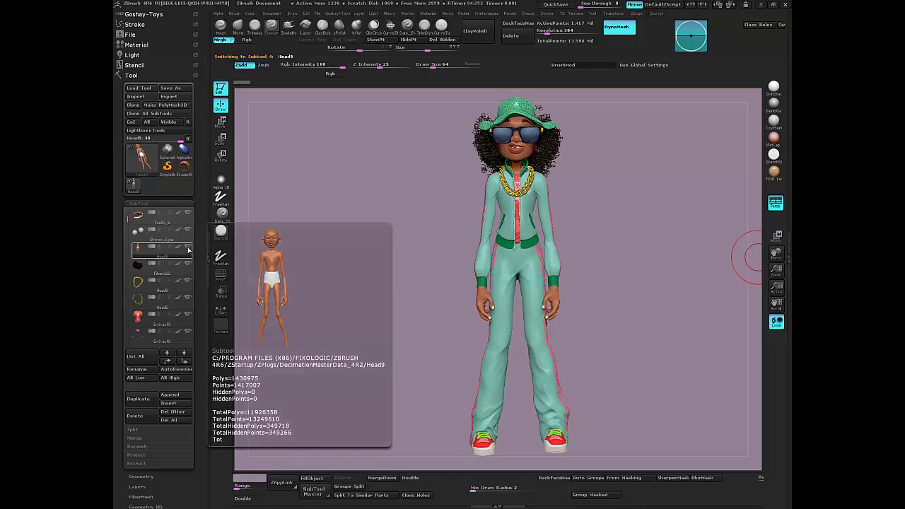
pyautogui.keyDown('shift'); pyautogui.click(187, 248); pyautogui.keyUp('shift')
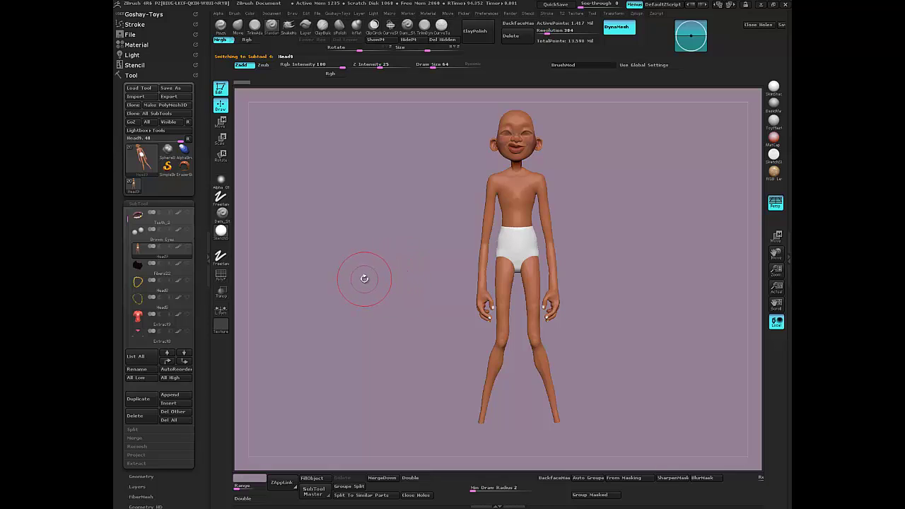
pyautogui.moveTo(364, 276); pyautogui.dragTo(460, 289)
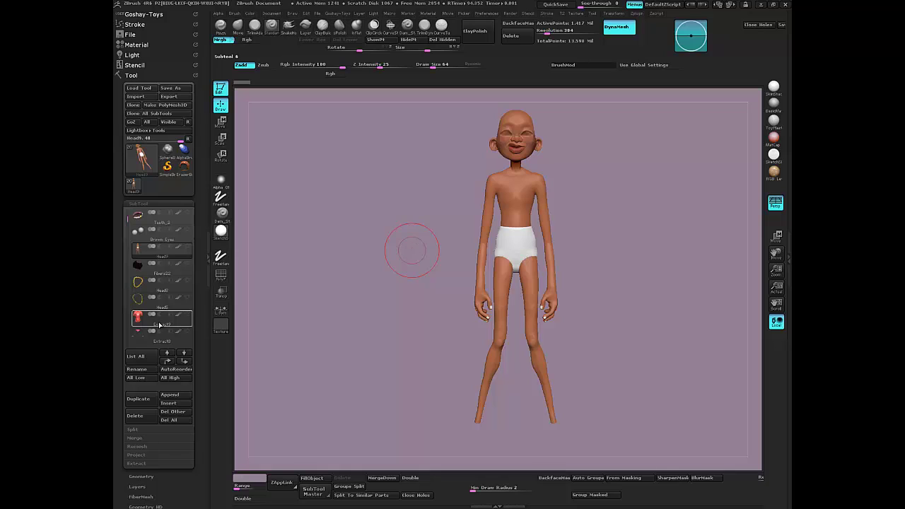
# Show the Extract16 tracksuit subtool together with the Head9 body.
pyautogui.moveTo(166, 322)
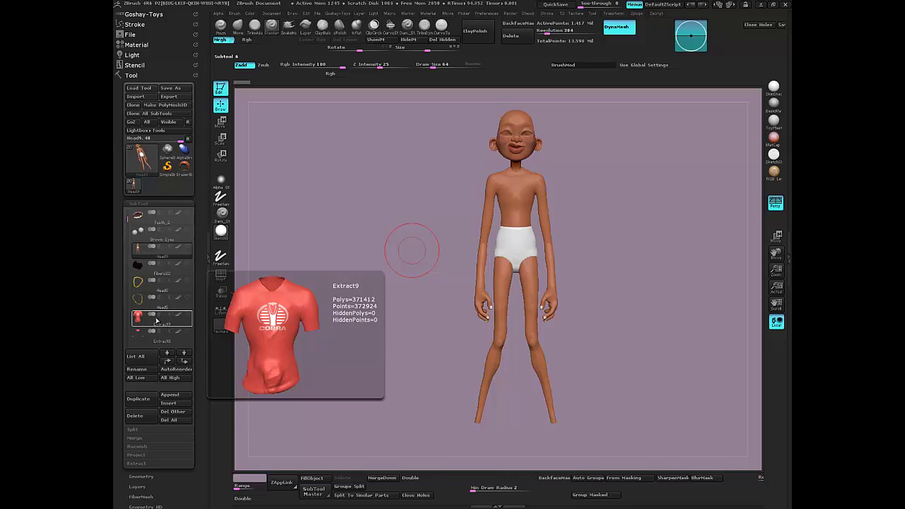
pyautogui.moveTo(154, 338)
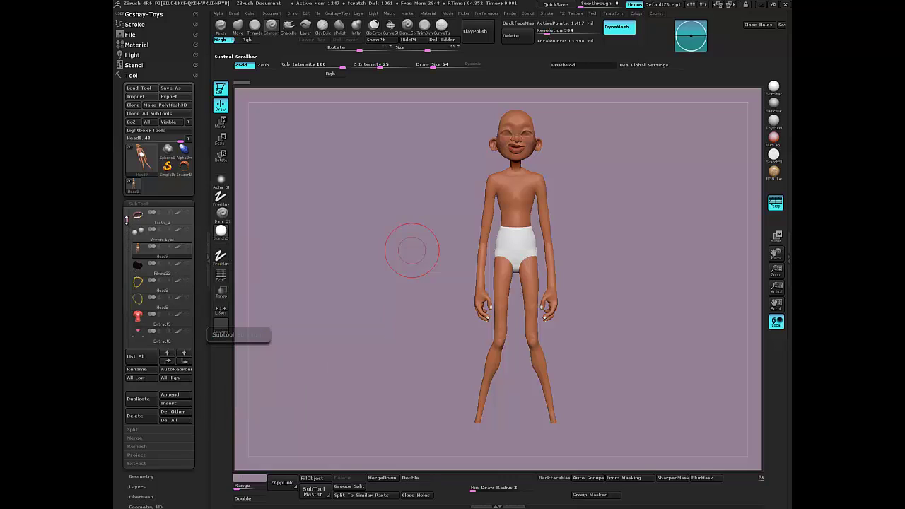
pyautogui.moveTo(127, 221); pyautogui.dragTo(128, 240)
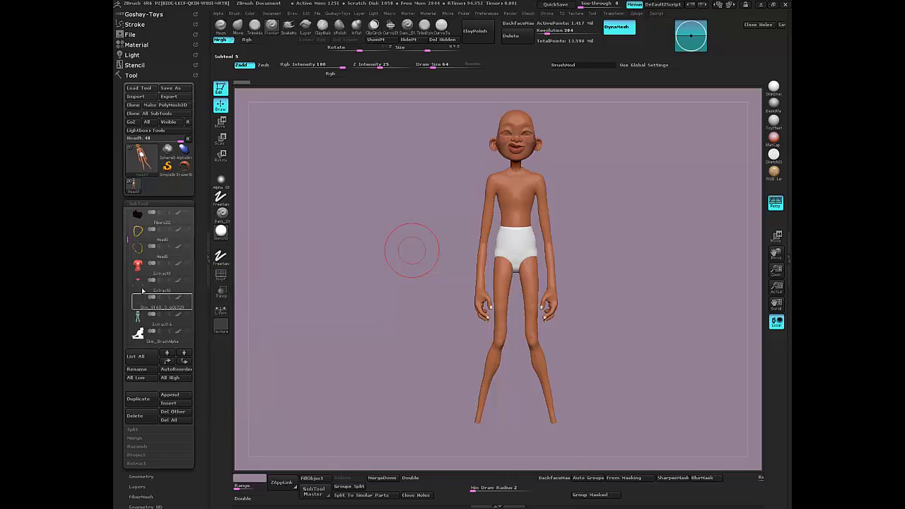
pyautogui.click(153, 327)
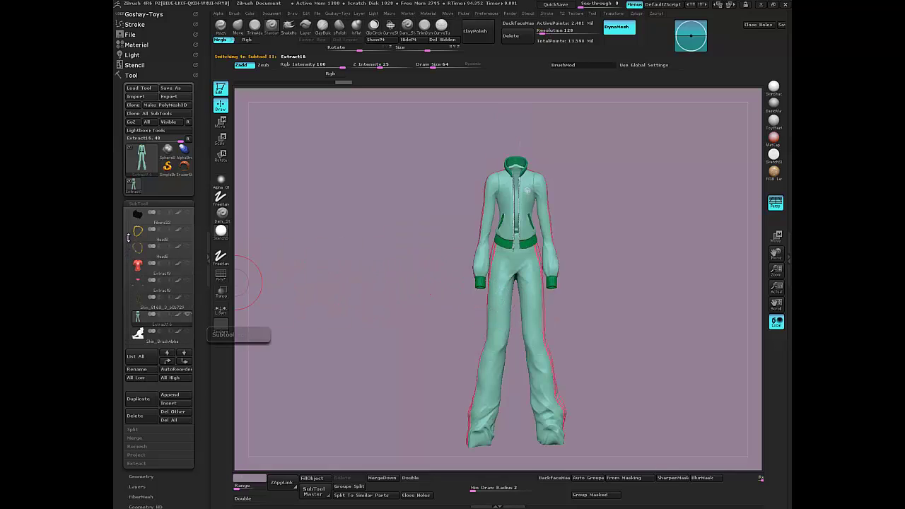
pyautogui.moveTo(128, 236); pyautogui.dragTo(126, 214)
pyautogui.click(185, 251)
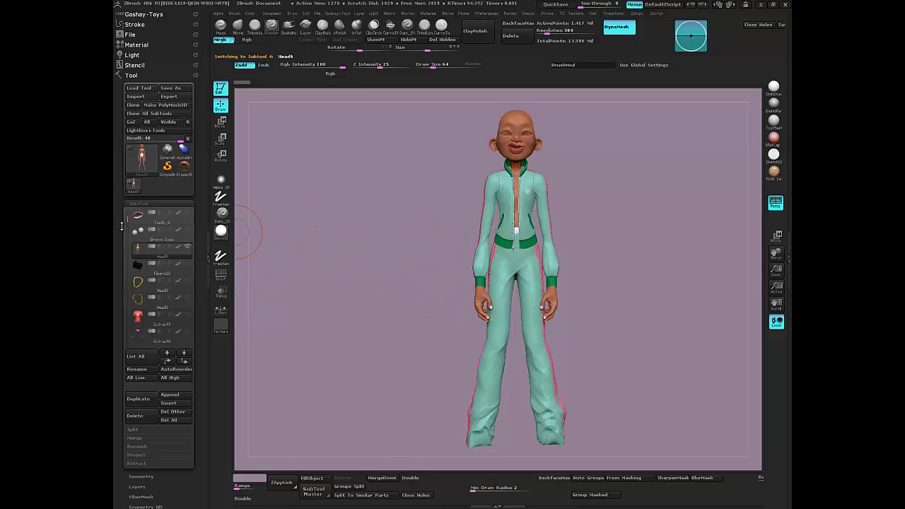
# Hide the Extract16 tracksuit subtool and make the Head9 body active again.
pyautogui.moveTo(127, 218); pyautogui.dragTo(127, 234)
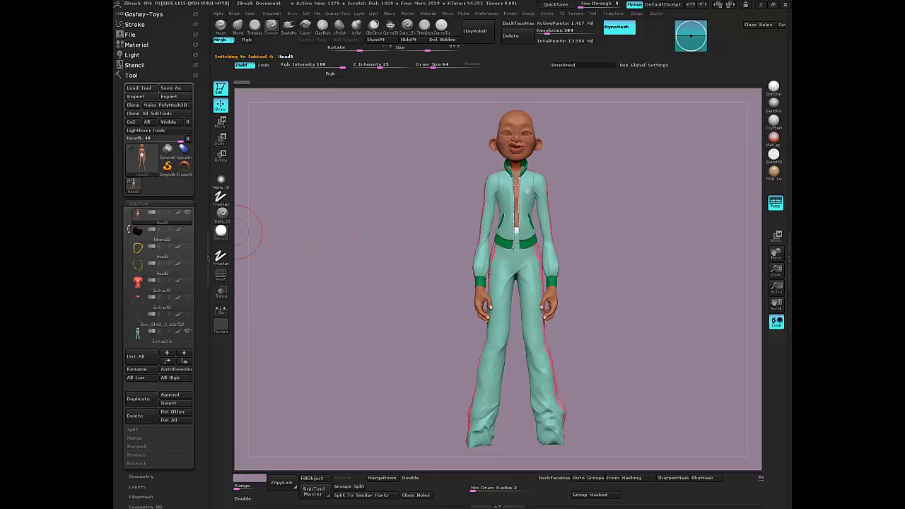
pyautogui.click(188, 339)
pyautogui.moveTo(127, 230); pyautogui.dragTo(126, 224)
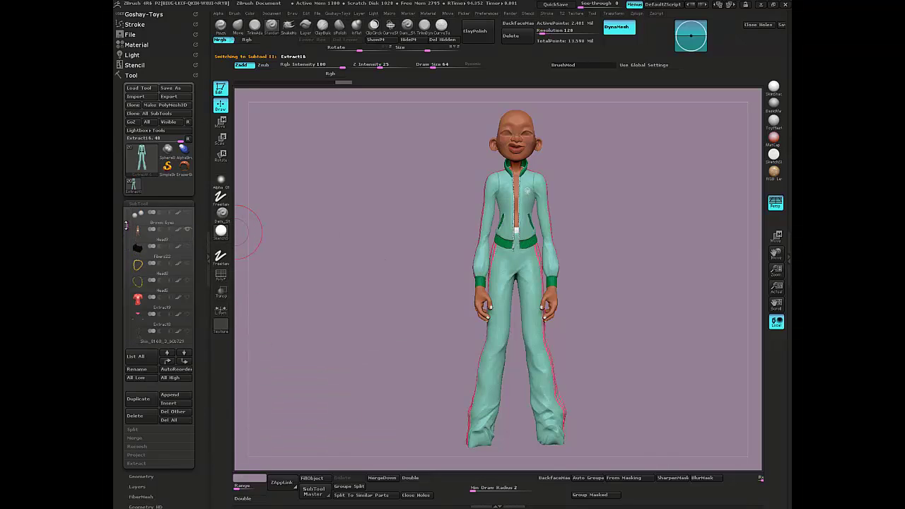
pyautogui.click(152, 239)
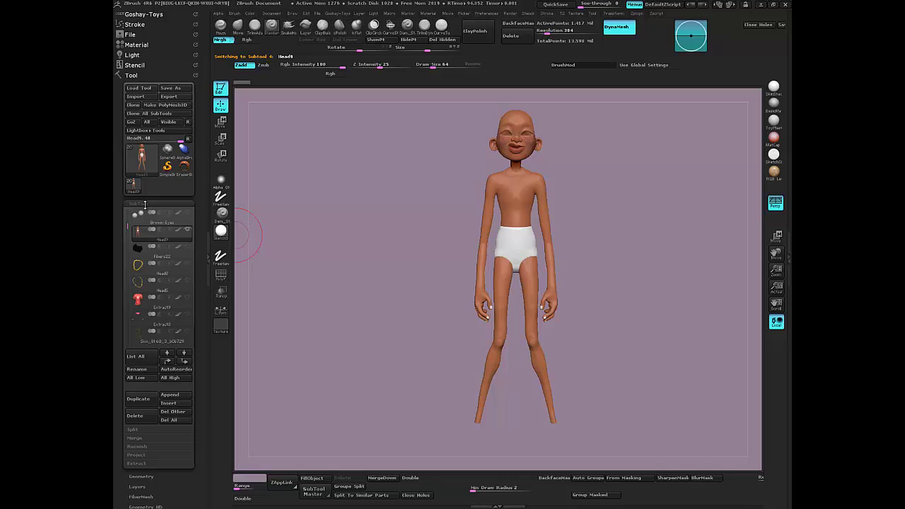
# Reveal the Extract settings for the Head9 body subtool.
pyautogui.moveTo(150, 212)
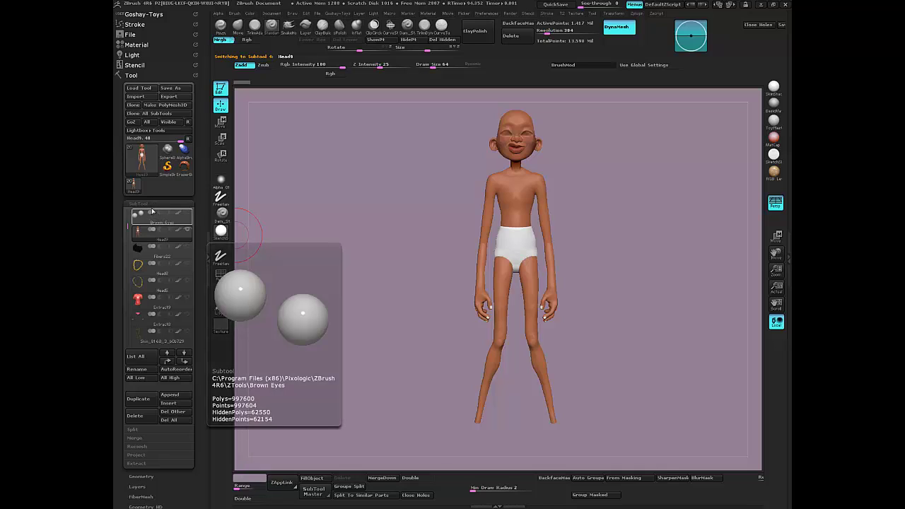
pyautogui.click(148, 203)
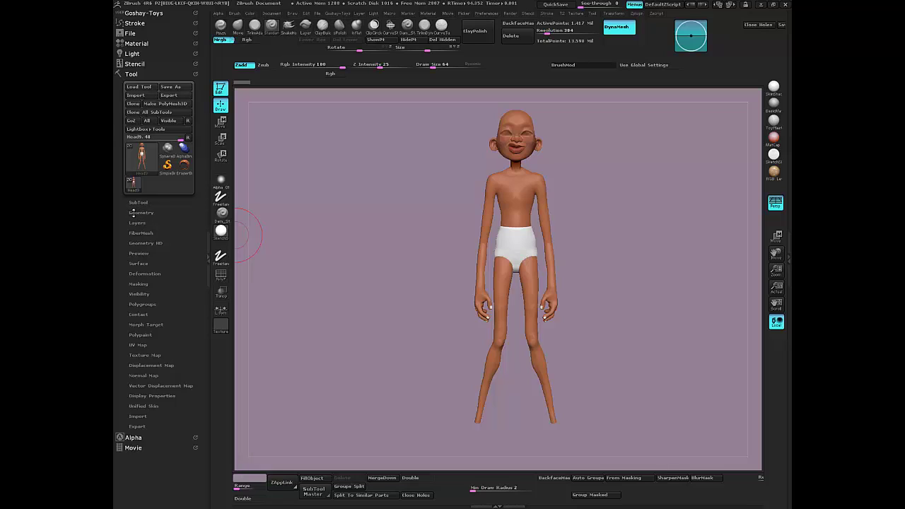
pyautogui.click(135, 203)
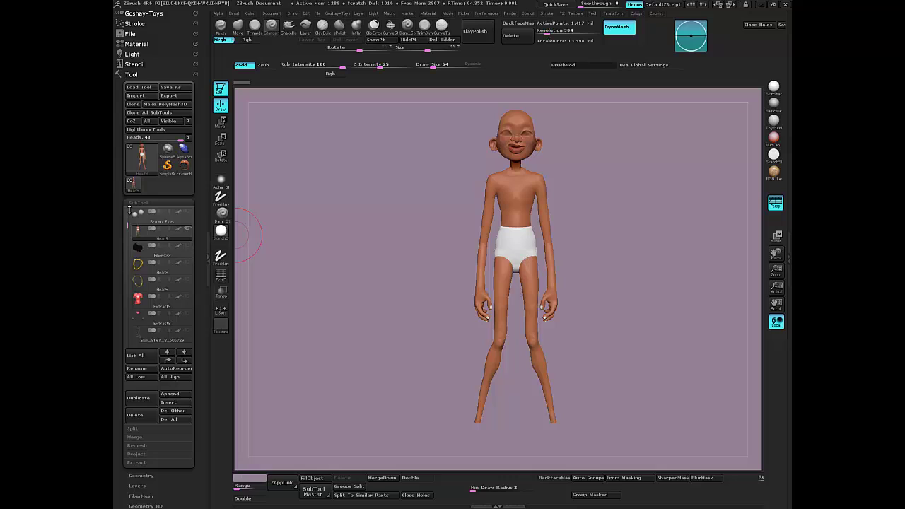
pyautogui.moveTo(118, 447); pyautogui.dragTo(120, 418)
pyautogui.click(141, 438)
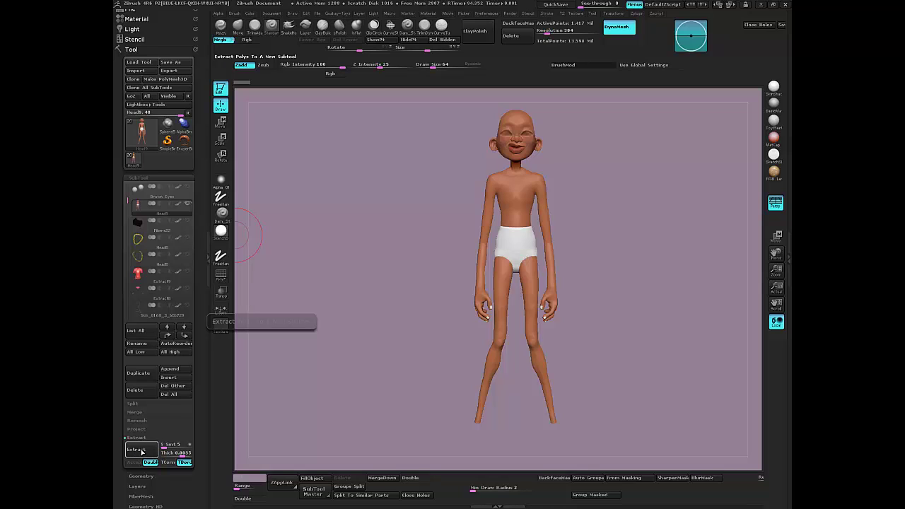
# Try lower ZRemesher AdaptiveSize values in the geometry settings, and return AdaptiveSize to 100.
pyautogui.click(138, 178)
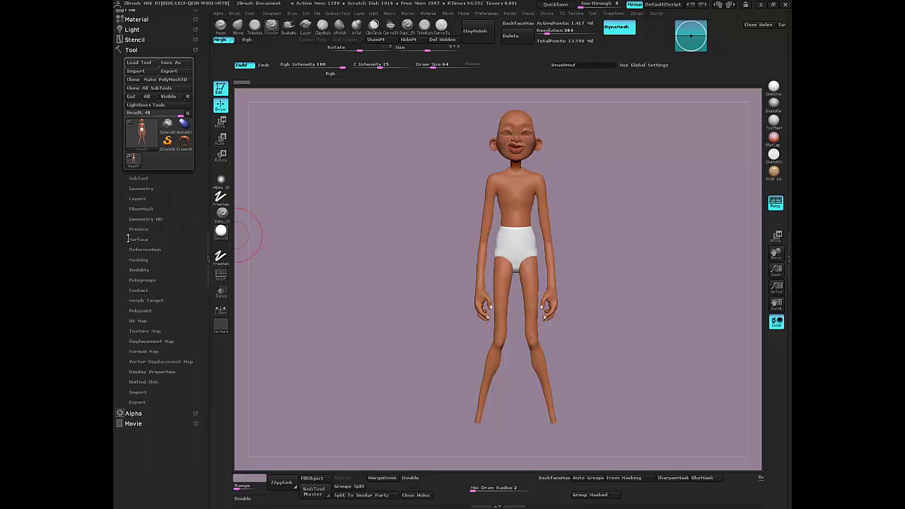
pyautogui.click(132, 188)
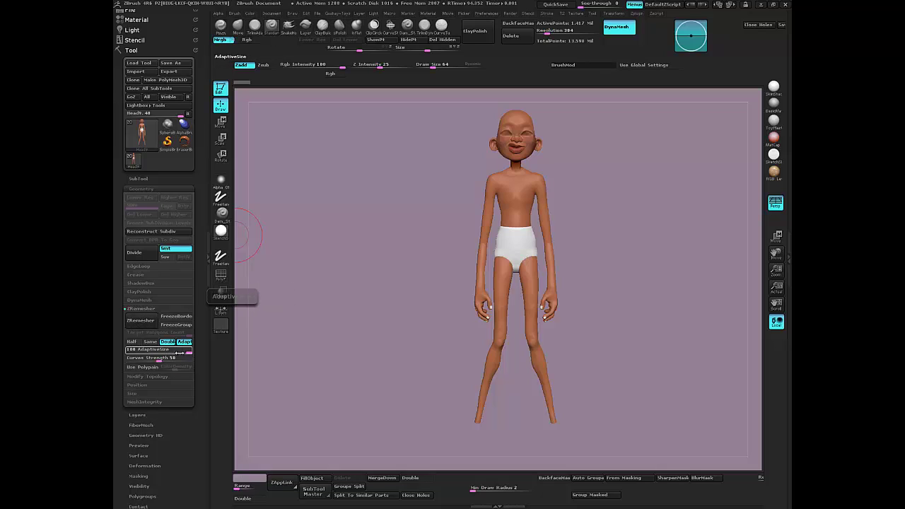
pyautogui.moveTo(188, 352); pyautogui.dragTo(160, 352)
pyautogui.moveTo(160, 352)
pyautogui.mouseDown()
pyautogui.moveTo(196, 354)
pyautogui.moveTo(140, 356)
pyautogui.mouseUp()
pyautogui.moveTo(128, 352); pyautogui.dragTo(193, 354)
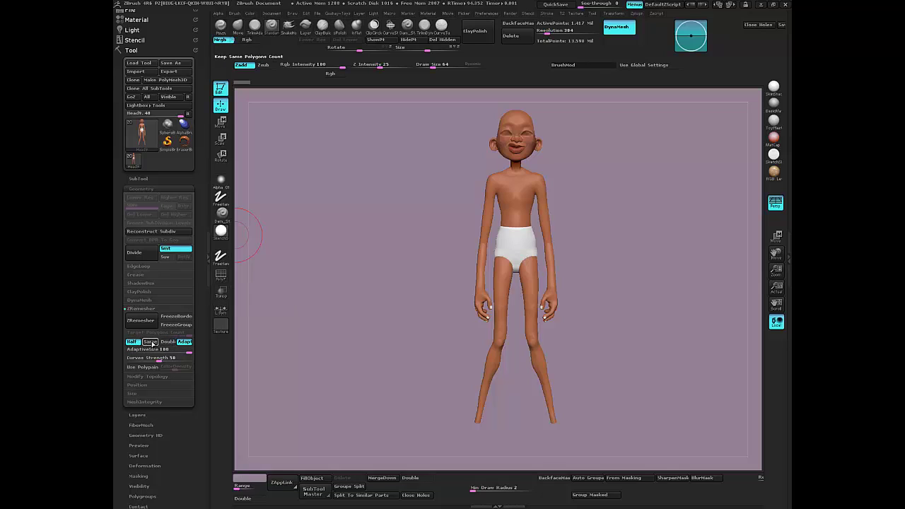
# Try the ZRemesher polygon count options Half, Same and Double, keep Double, and close the geometry settings.
pyautogui.click(150, 342)
pyautogui.click(168, 343)
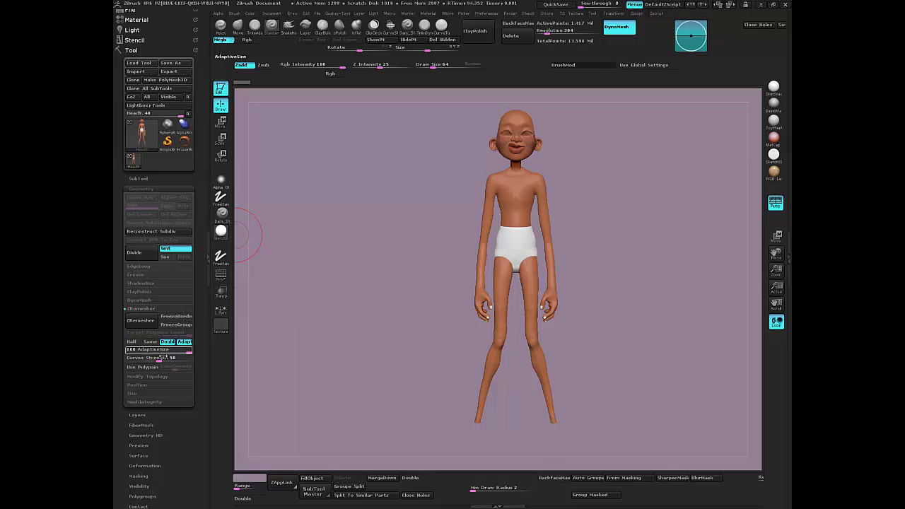
pyautogui.click(142, 349)
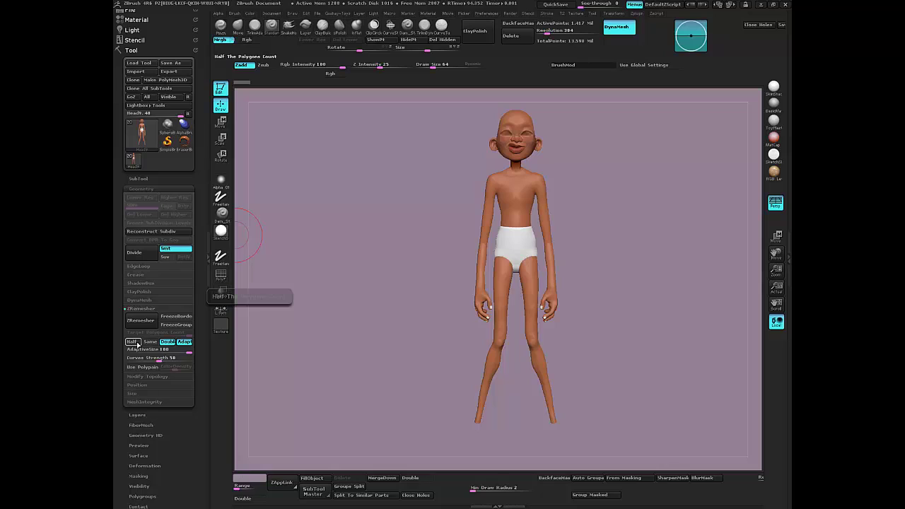
pyautogui.click(149, 342)
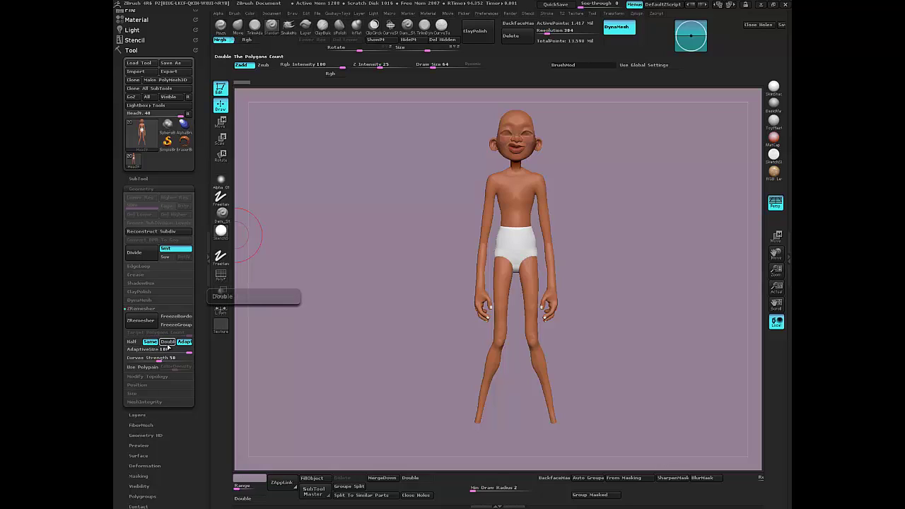
pyautogui.click(167, 342)
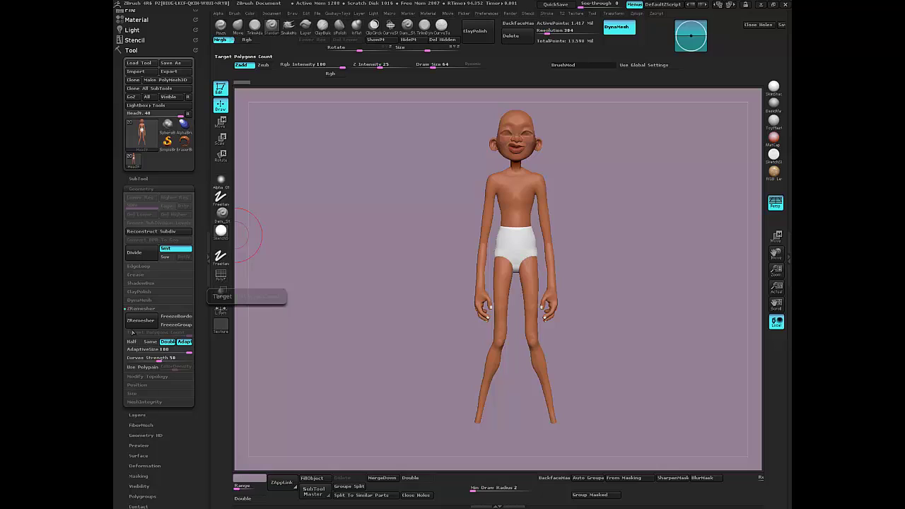
pyautogui.click(136, 188)
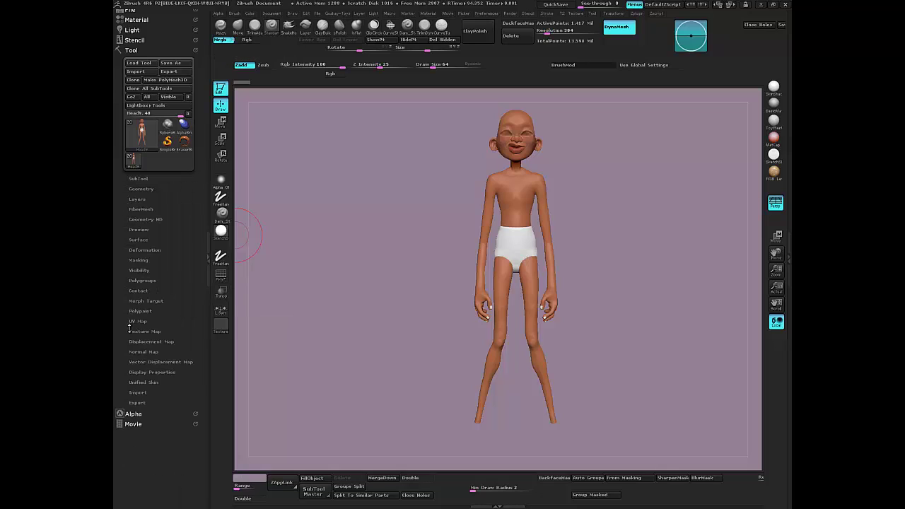
# Look through the sculpting brushes such as Inflat, Layer and TrimAdaptive, and examine CurveSurface in the full brush library.
pyautogui.click(340, 25)
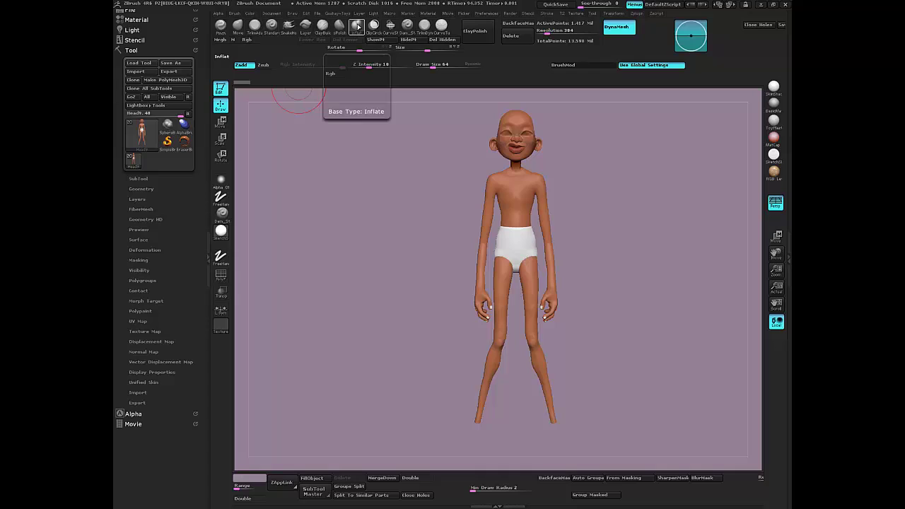
pyautogui.click(307, 26)
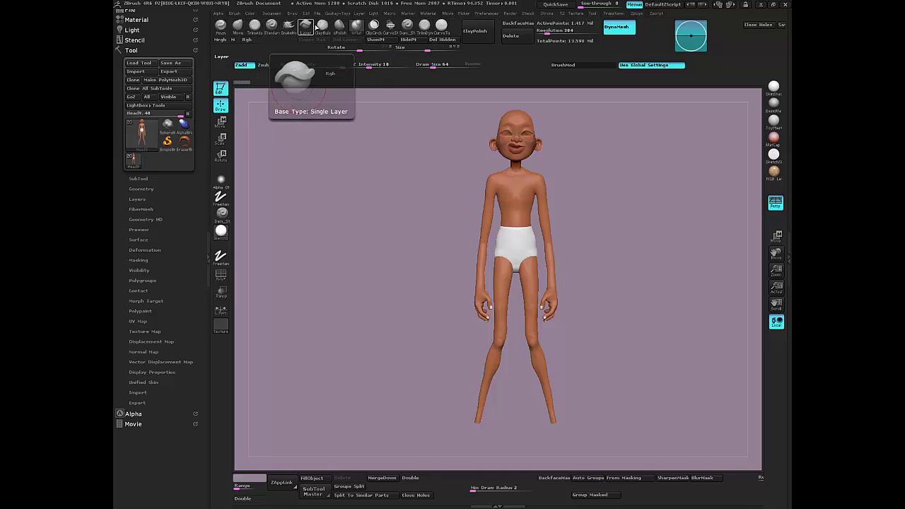
pyautogui.click(272, 27)
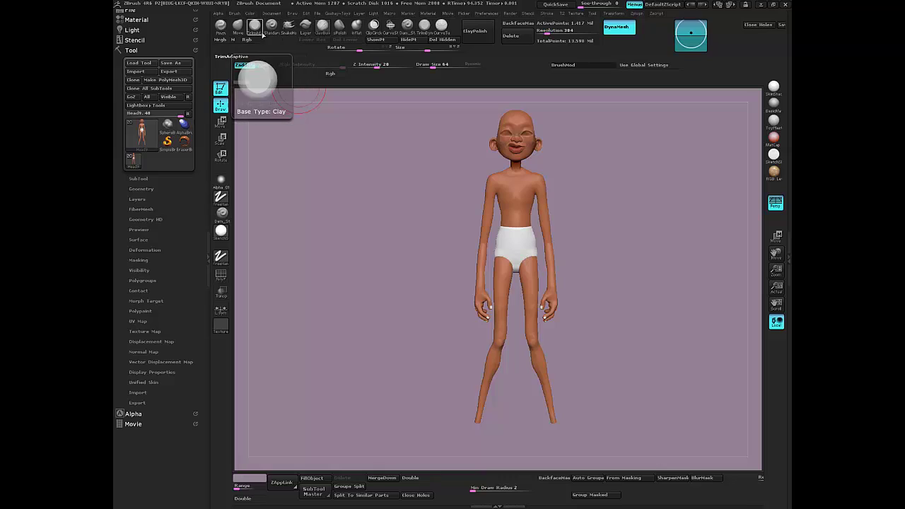
pyautogui.click(272, 27)
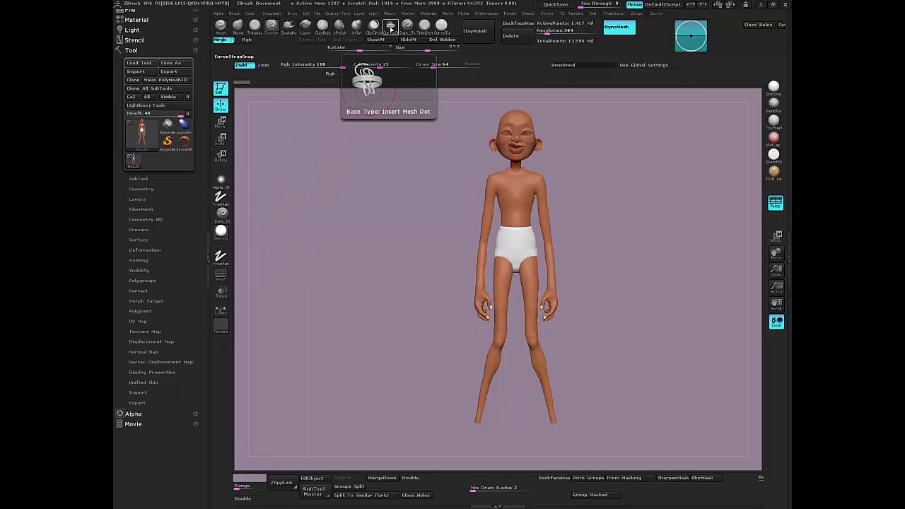
pyautogui.press('b')
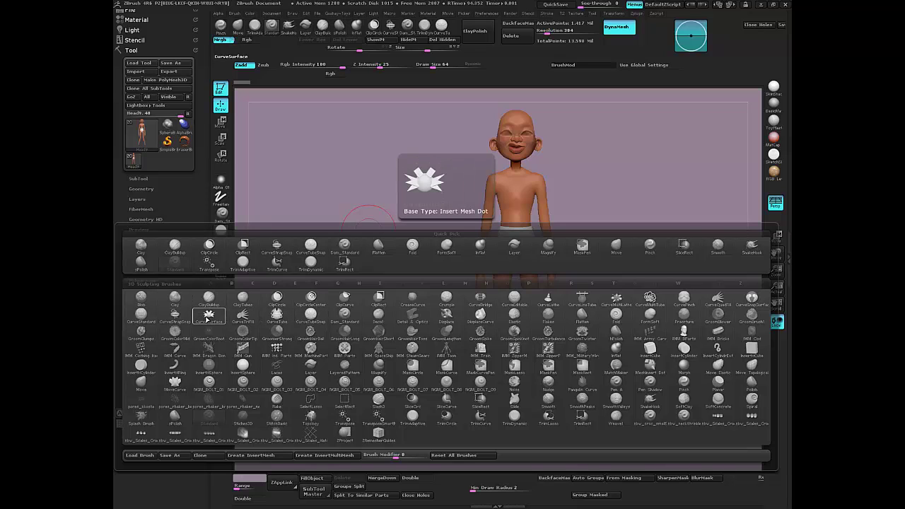
pyautogui.click(213, 320)
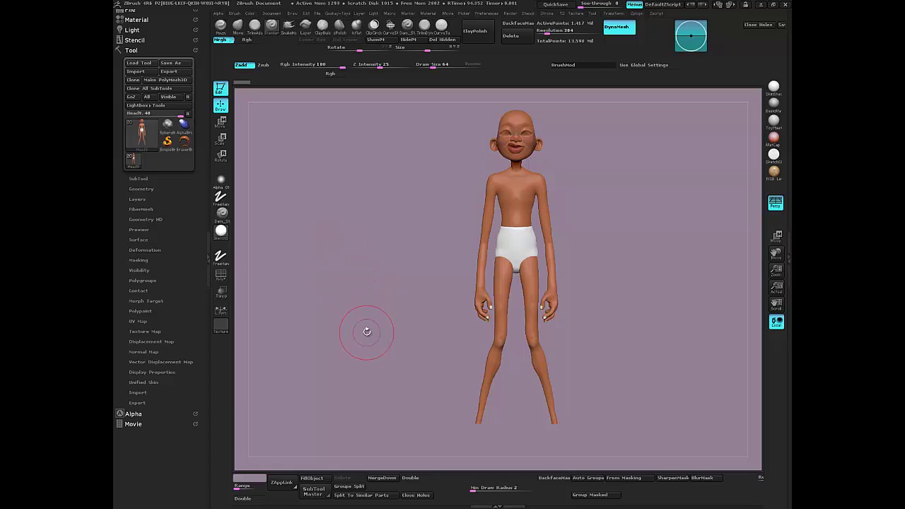
# Reopen the subtool list and mask the body with a rectangular mask from the base of the neck down to the wrists and upper thighs.
pyautogui.click(138, 179)
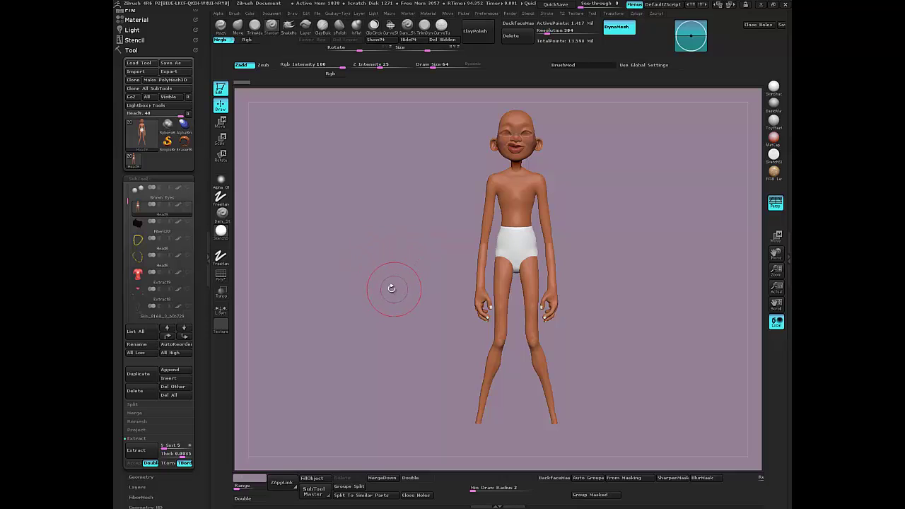
pyautogui.moveTo(392, 289)
pyautogui.mouseDown()
pyautogui.moveTo(422, 291)
pyautogui.moveTo(388, 283)
pyautogui.moveTo(370, 291)
pyautogui.moveTo(396, 246)
pyautogui.moveTo(392, 303)
pyautogui.moveTo(452, 305)
pyautogui.moveTo(418, 299)
pyautogui.moveTo(410, 276)
pyautogui.moveTo(389, 294)
pyautogui.moveTo(446, 307)
pyautogui.moveTo(413, 293)
pyautogui.moveTo(425, 295)
pyautogui.mouseUp()
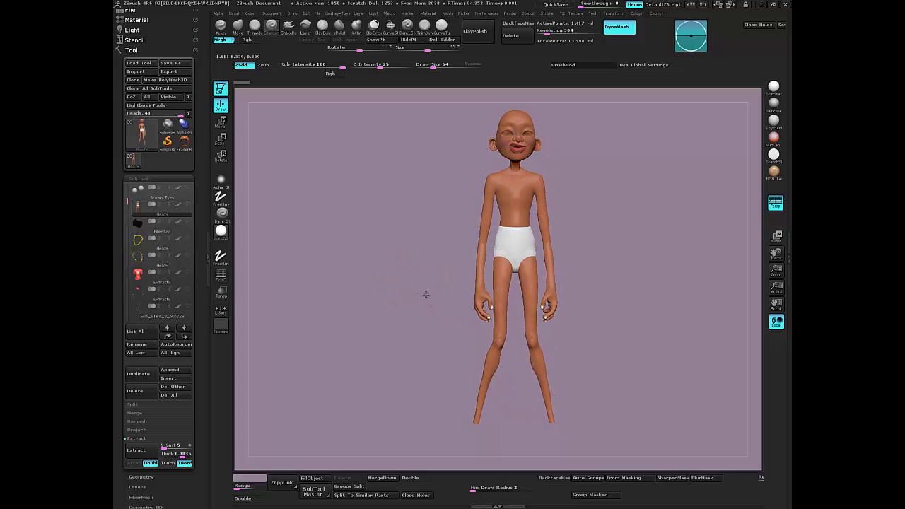
pyautogui.press('b')
pyautogui.press('s')
pyautogui.press('t')
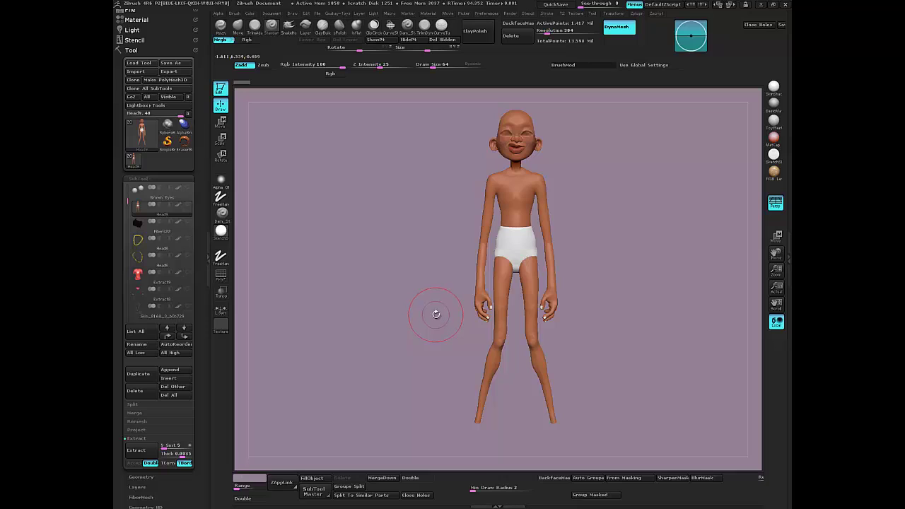
pyautogui.press('ctrl')
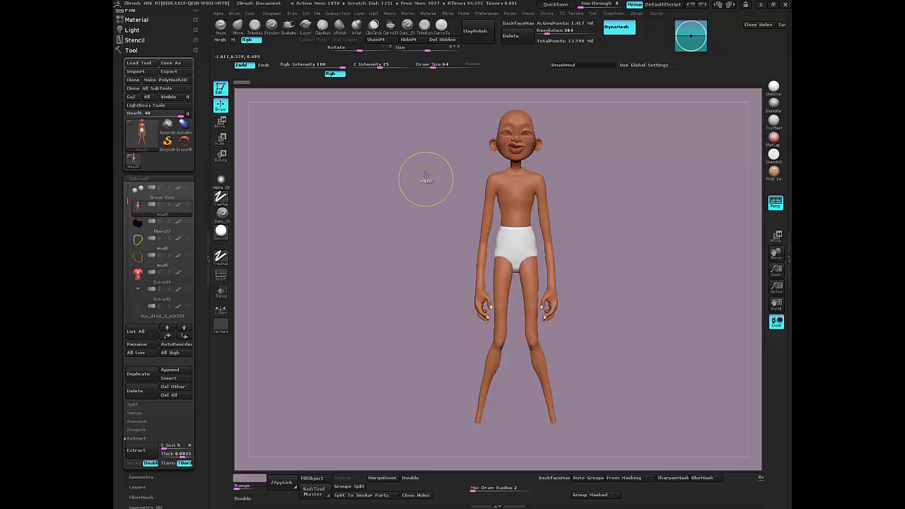
pyautogui.keyDown('ctrl'); pyautogui.moveTo(425, 152); pyautogui.dragTo(622, 288); pyautogui.keyUp('ctrl')
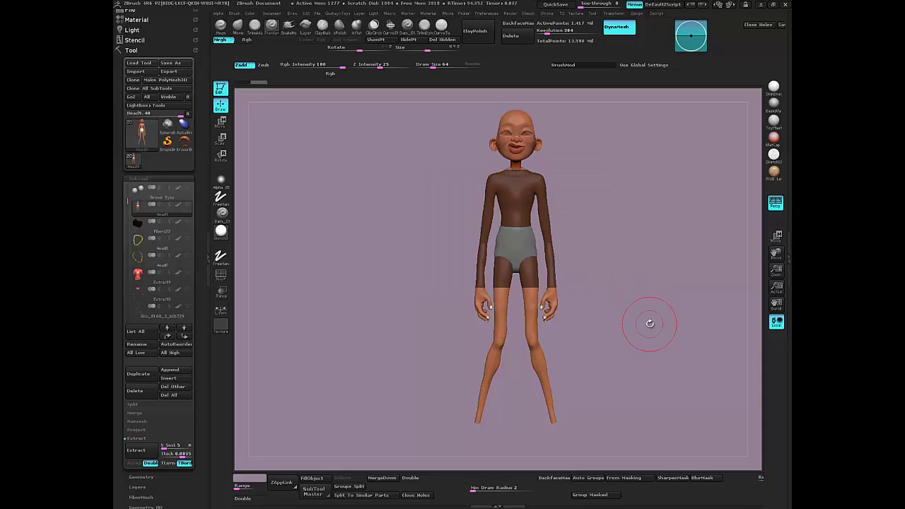
pyautogui.moveTo(648, 320)
pyautogui.mouseDown()
pyautogui.moveTo(427, 287)
pyautogui.moveTo(389, 295)
pyautogui.moveTo(434, 293)
pyautogui.mouseUp()
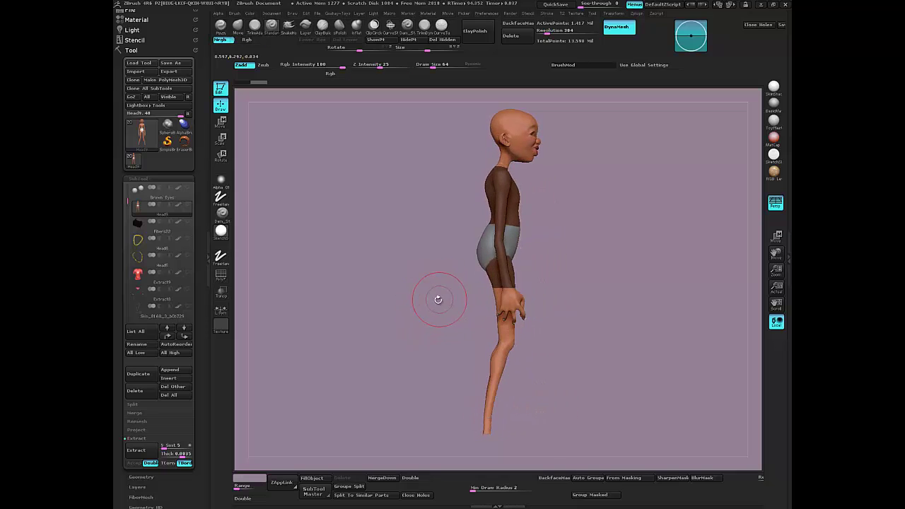
# Set the masking brush's stroke type to Lasso.
pyautogui.click(222, 213)
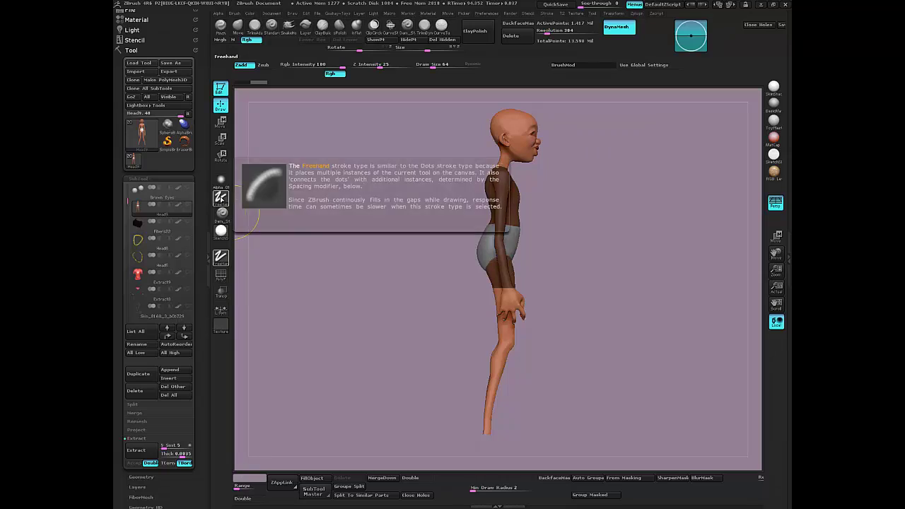
pyautogui.click(221, 198)
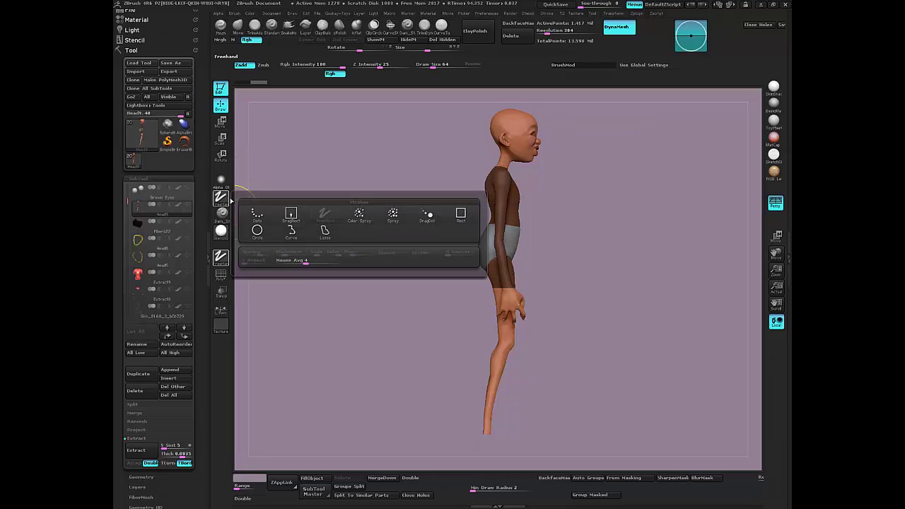
pyautogui.click(324, 230)
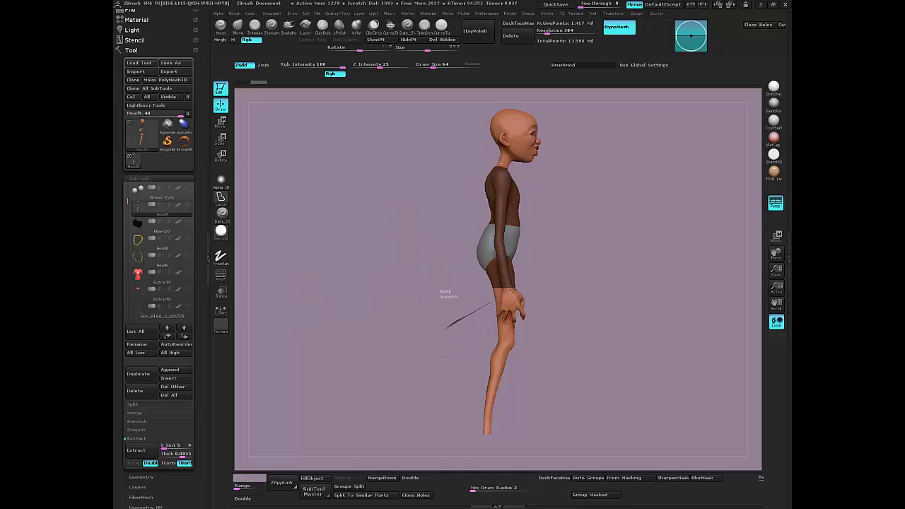
# Try reshaping the mask around the wrist and thigh with lasso selections from the side view, and undo the attempt.
pyautogui.moveTo(533, 277)
pyautogui.keyDown('ctrl'); pyautogui.mouseDown()
pyautogui.moveTo(469, 271)
pyautogui.moveTo(410, 282)
pyautogui.mouseUp(); pyautogui.keyUp('ctrl')
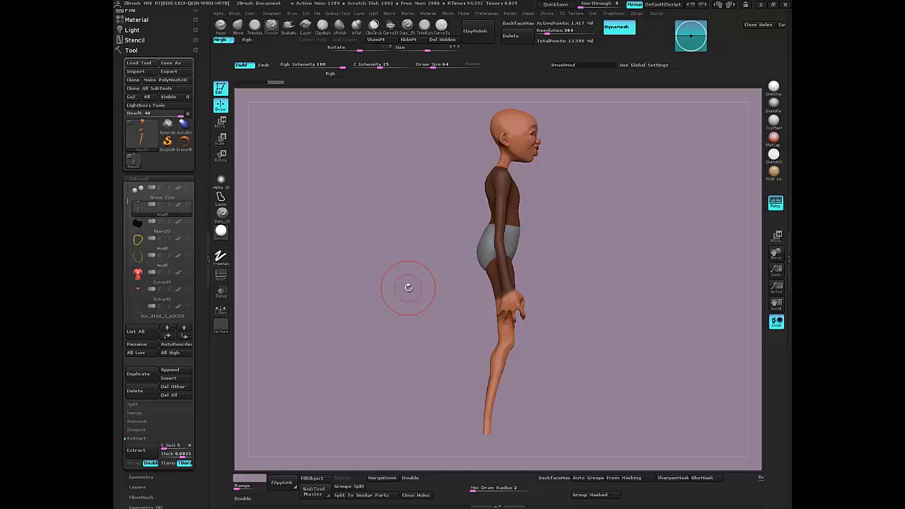
pyautogui.hotkey('ctrl', 'z')
pyautogui.keyDown('ctrl'); pyautogui.moveTo(453, 312); pyautogui.dragTo(461, 308); pyautogui.keyUp('ctrl')
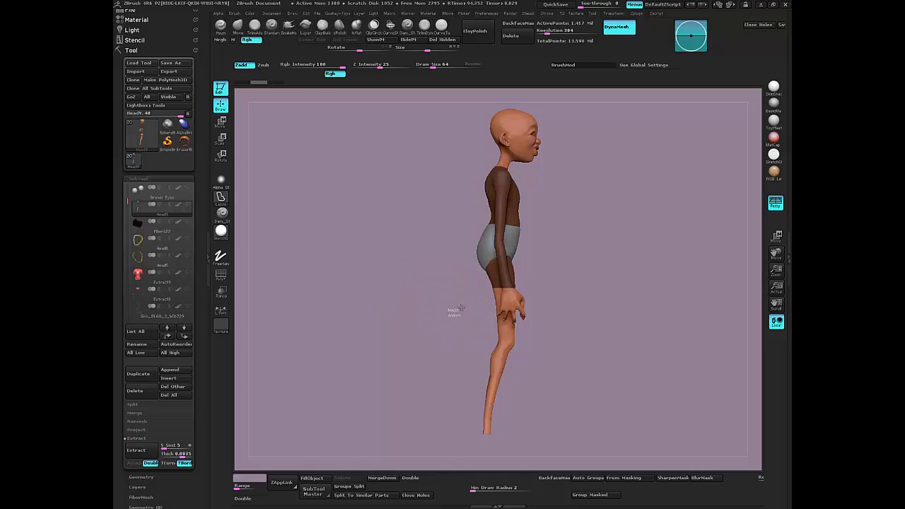
pyautogui.moveTo(517, 287)
pyautogui.keyDown('ctrl'); pyautogui.mouseDown()
pyautogui.moveTo(534, 273)
pyautogui.moveTo(443, 268)
pyautogui.moveTo(433, 283)
pyautogui.mouseUp(); pyautogui.keyUp('ctrl')
pyautogui.moveTo(410, 248)
pyautogui.mouseDown()
pyautogui.moveTo(363, 254)
pyautogui.moveTo(394, 295)
pyautogui.moveTo(410, 281)
pyautogui.moveTo(404, 336)
pyautogui.moveTo(354, 250)
pyautogui.mouseUp()
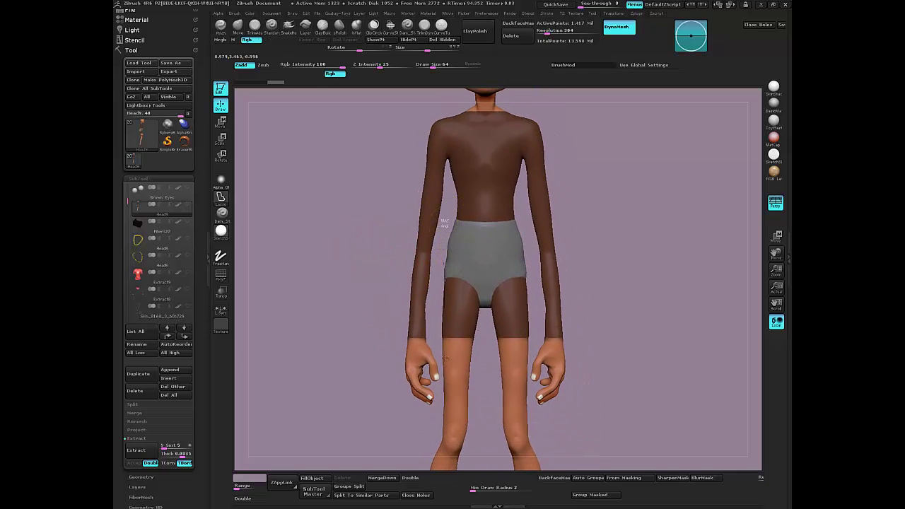
# Clear the mask from the hips and upper thighs with lasso selections, leaving the torso and arms masked.
pyautogui.moveTo(446, 358)
pyautogui.keyDown('ctrl'); pyautogui.mouseDown()
pyautogui.moveTo(454, 360)
pyautogui.moveTo(484, 329)
pyautogui.moveTo(487, 245)
pyautogui.mouseUp(); pyautogui.keyUp('ctrl')
pyautogui.keyDown('ctrl'); pyautogui.moveTo(447, 223); pyautogui.dragTo(448, 225); pyautogui.keyUp('ctrl')
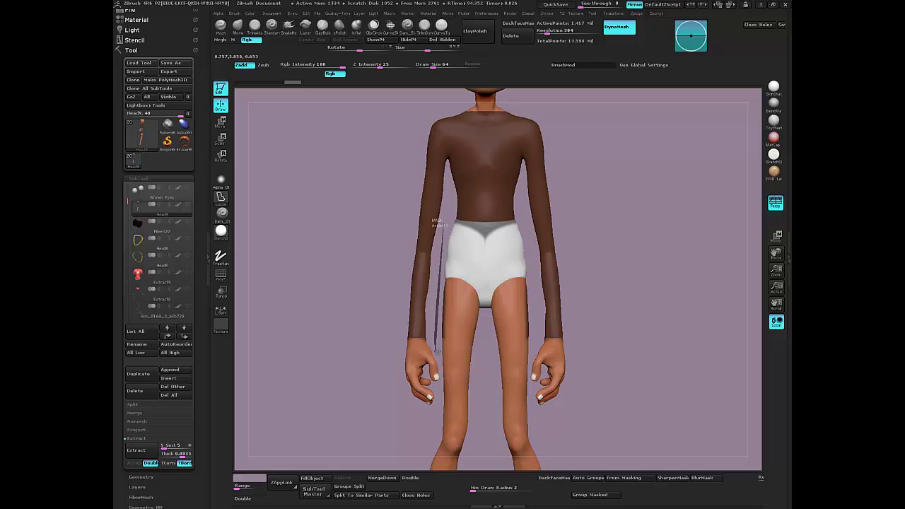
pyautogui.moveTo(438, 352)
pyautogui.keyDown('ctrl'); pyautogui.mouseDown()
pyautogui.moveTo(463, 350)
pyautogui.moveTo(438, 242)
pyautogui.mouseUp(); pyautogui.keyUp('ctrl')
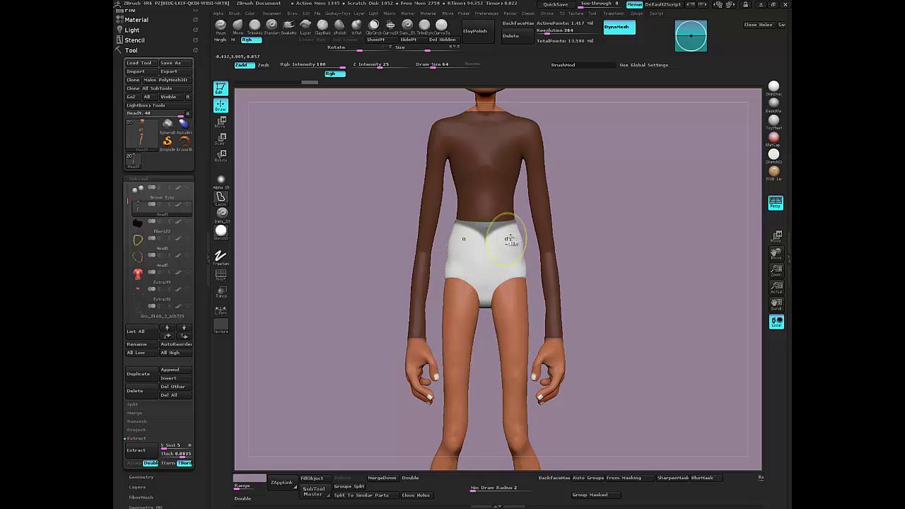
# Change the masking stroke to Rect and clear the leftover mask at the waist between the arms.
pyautogui.click(221, 198)
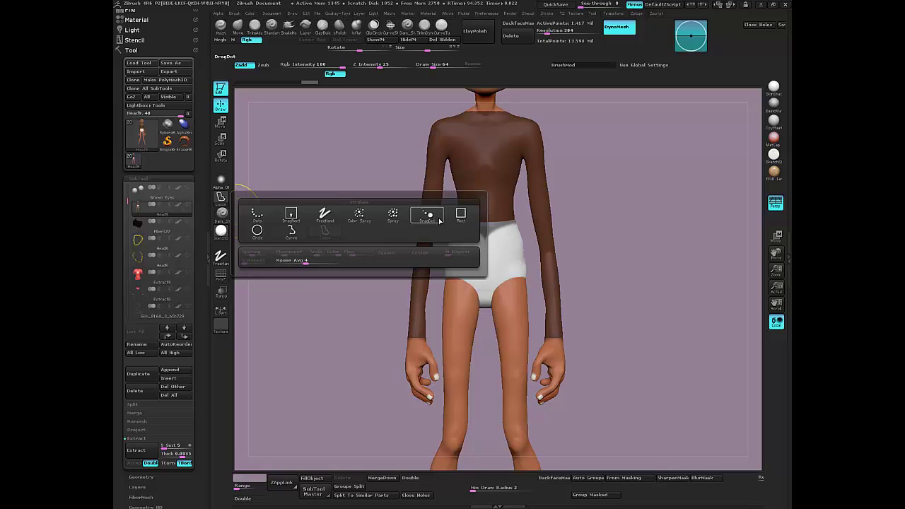
pyautogui.click(460, 216)
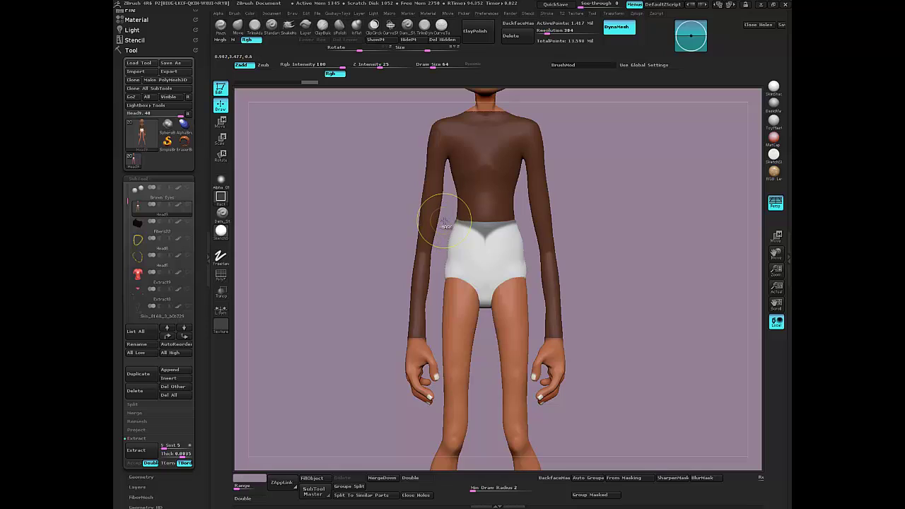
pyautogui.keyDown('ctrl'); pyautogui.moveTo(443, 222); pyautogui.dragTo(400, 335); pyautogui.keyUp('ctrl')
# Configure the masking brush with a FreeHand stroke, a solid round alpha and a draw size of 32.
pyautogui.keyDown('alt'); pyautogui.moveTo(386, 253); pyautogui.dragTo(425, 330); pyautogui.keyUp('alt')
pyautogui.keyDown('alt'); pyautogui.moveTo(392, 206); pyautogui.dragTo(361, 336); pyautogui.keyUp('alt')
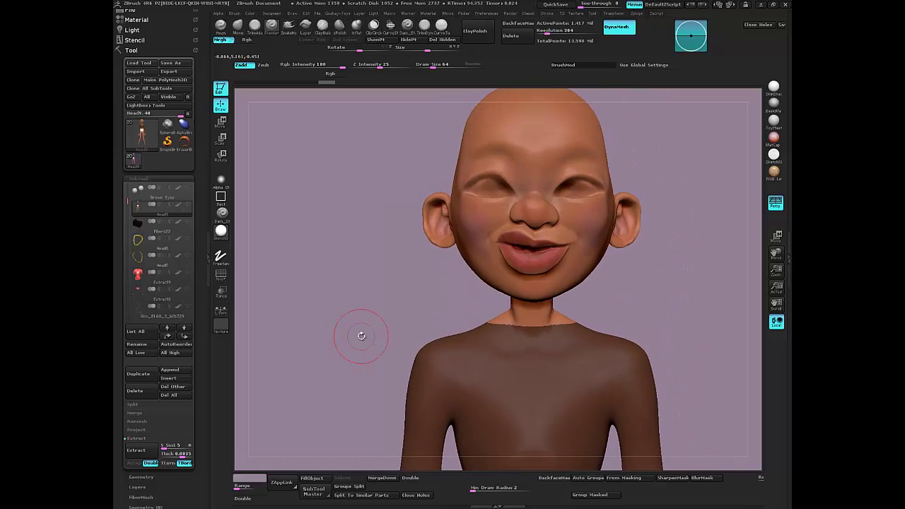
pyautogui.click(220, 197)
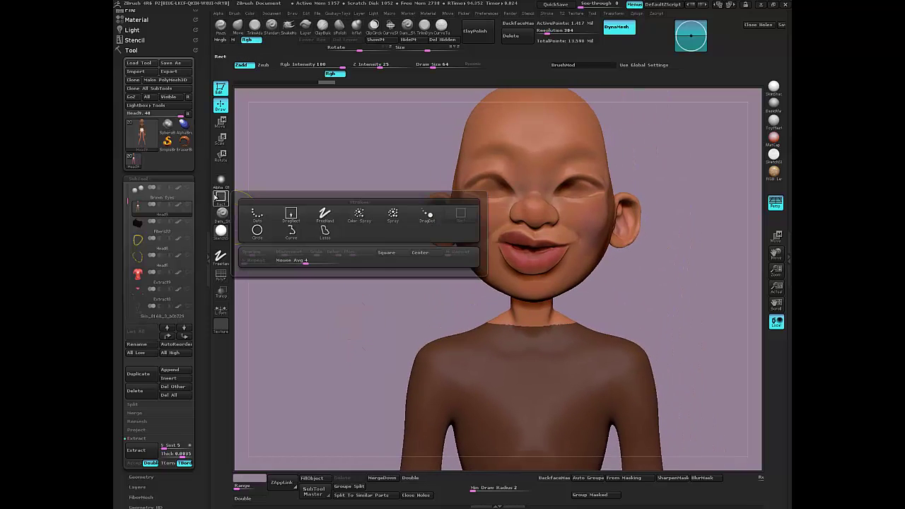
pyautogui.click(325, 214)
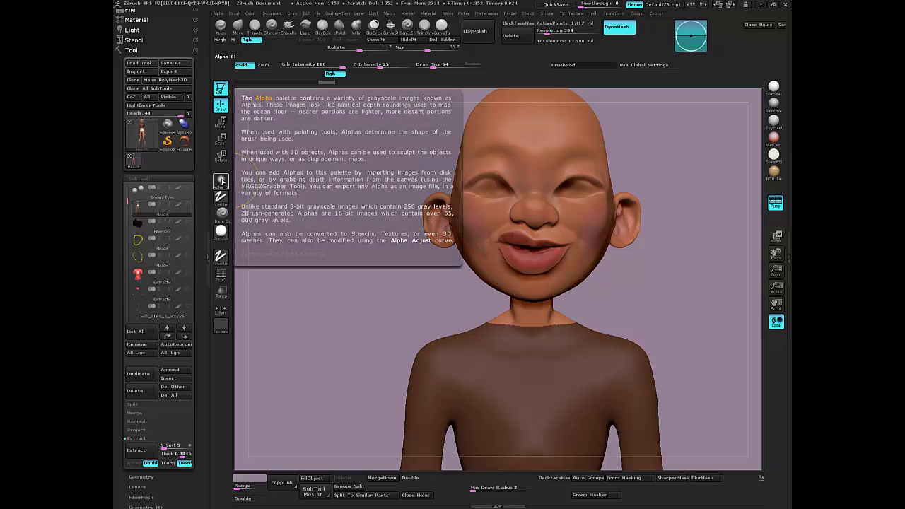
pyautogui.click(220, 181)
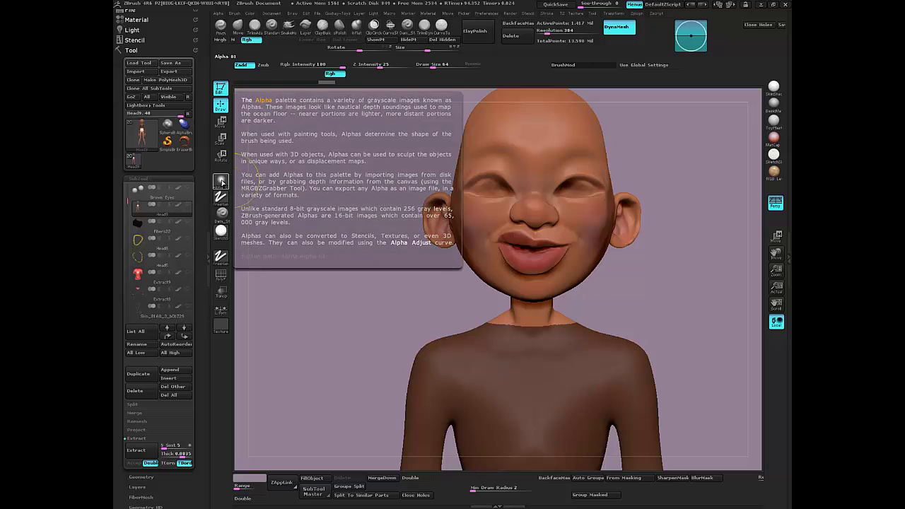
pyautogui.click(222, 183)
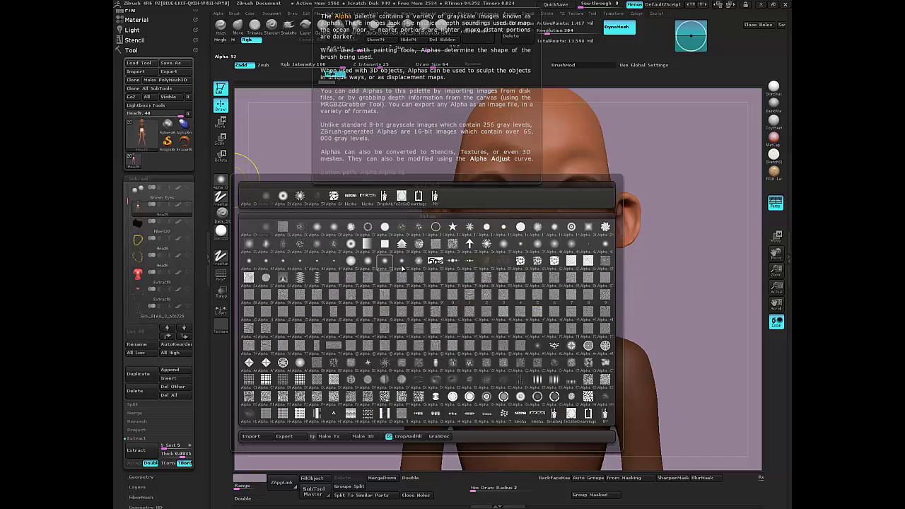
pyautogui.click(520, 227)
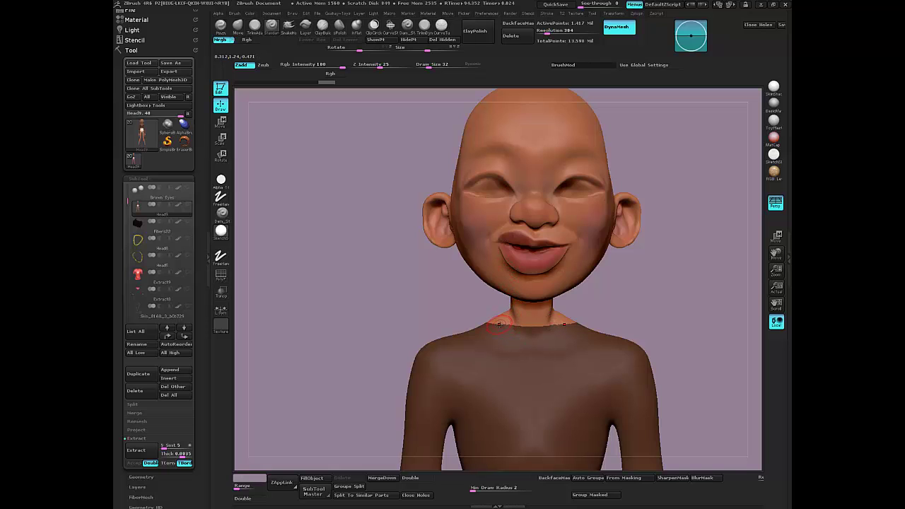
# Erase the mask below the base of the neck to shape a rounded, symmetrical neckline.
pyautogui.press('b')
pyautogui.press('p')
pyautogui.press('a')
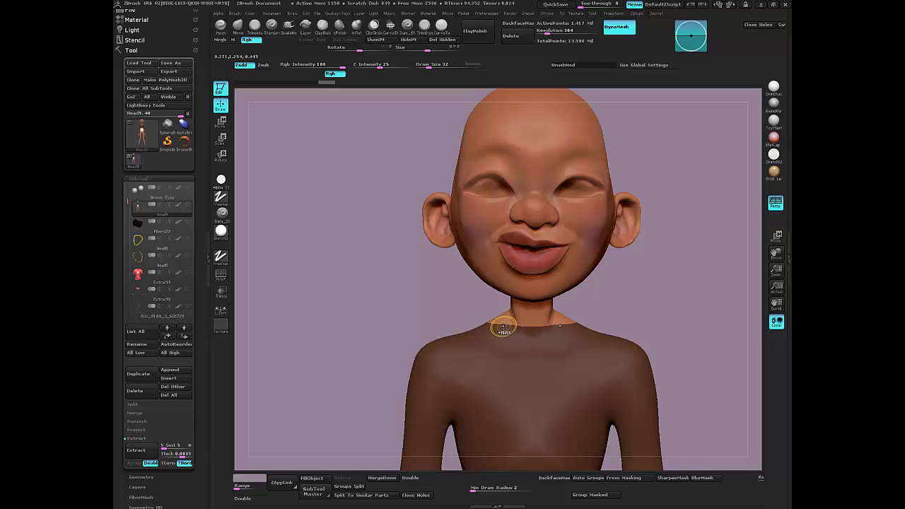
pyautogui.moveTo(499, 325); pyautogui.dragTo(519, 339)
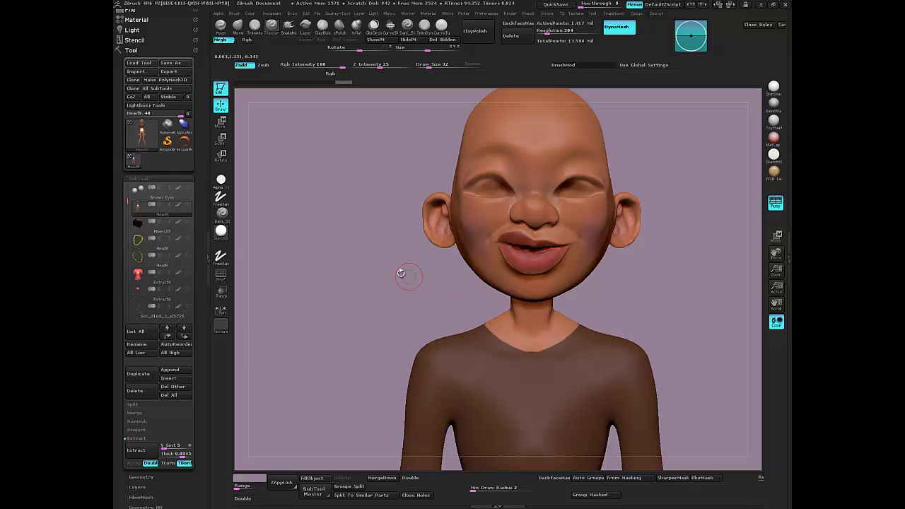
# Erase a vertical strip of mask down the middle of the chest from neckline to waist, slightly wider near the neck.
pyautogui.moveTo(410, 275)
pyautogui.mouseDown()
pyautogui.moveTo(458, 288)
pyautogui.moveTo(409, 276)
pyautogui.moveTo(427, 294)
pyautogui.moveTo(383, 166)
pyautogui.moveTo(392, 138)
pyautogui.mouseUp()
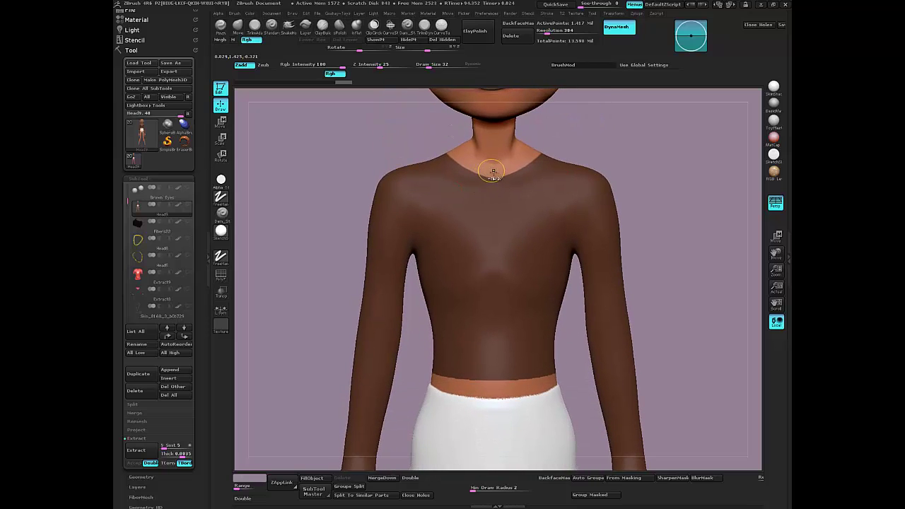
pyautogui.moveTo(492, 185); pyautogui.dragTo(493, 381)
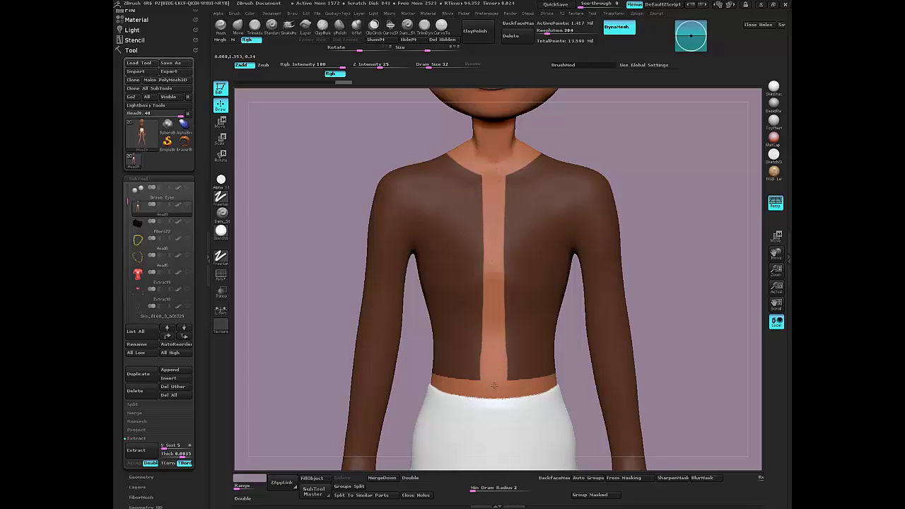
pyautogui.moveTo(499, 230); pyautogui.dragTo(502, 178)
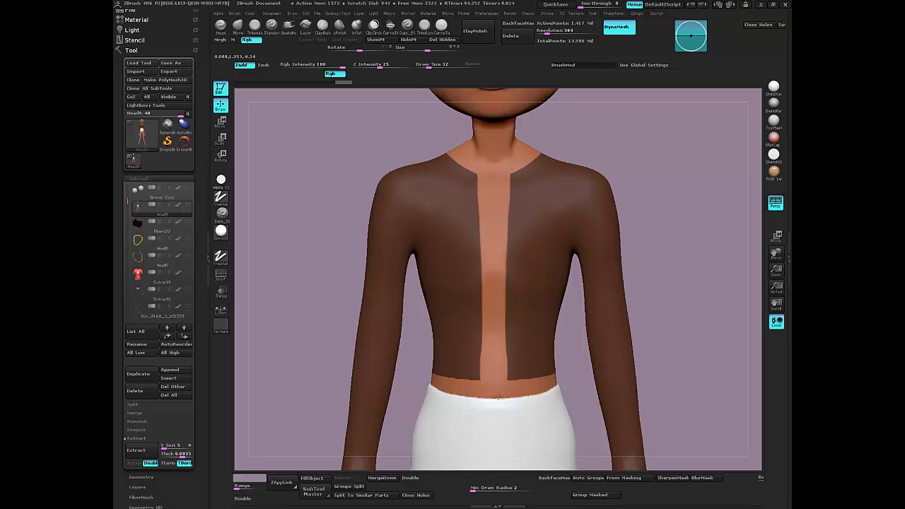
pyautogui.press('b')
pyautogui.press('s')
pyautogui.press('t')
# Even out the sleeve mask's edge on the outer side of the wrist.
pyautogui.moveTo(299, 227); pyautogui.dragTo(327, 282)
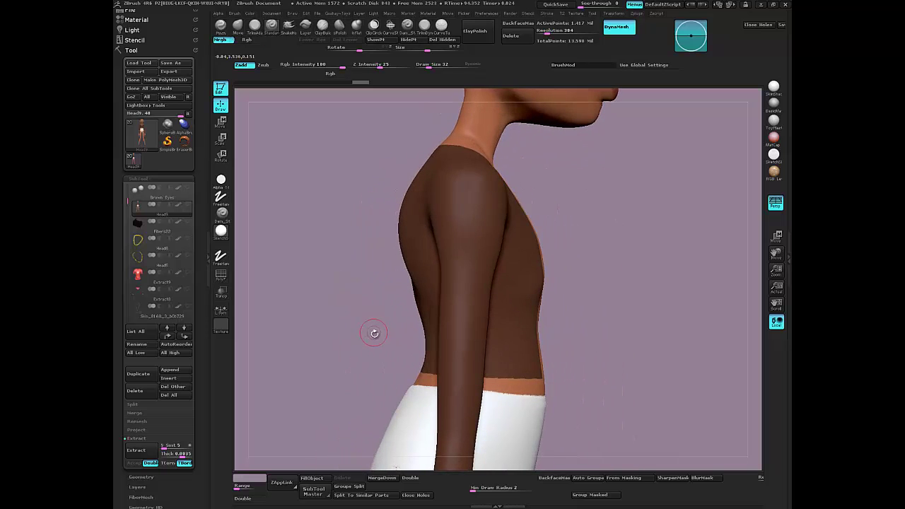
pyautogui.moveTo(375, 333); pyautogui.dragTo(361, 297)
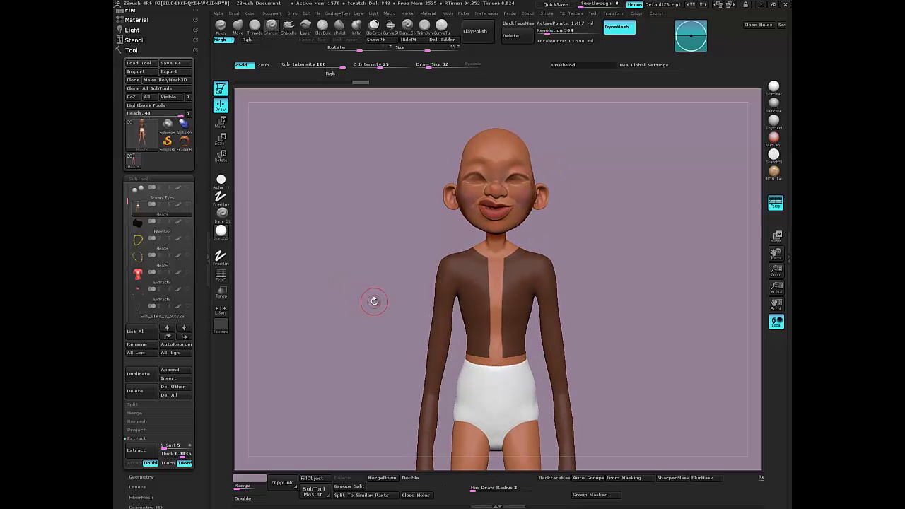
pyautogui.moveTo(349, 319); pyautogui.dragTo(373, 325)
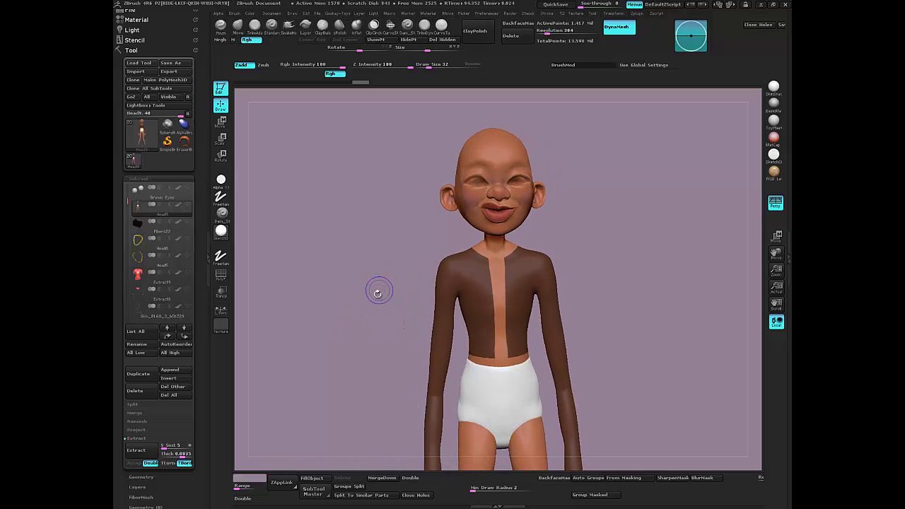
pyautogui.moveTo(378, 291); pyautogui.dragTo(363, 240)
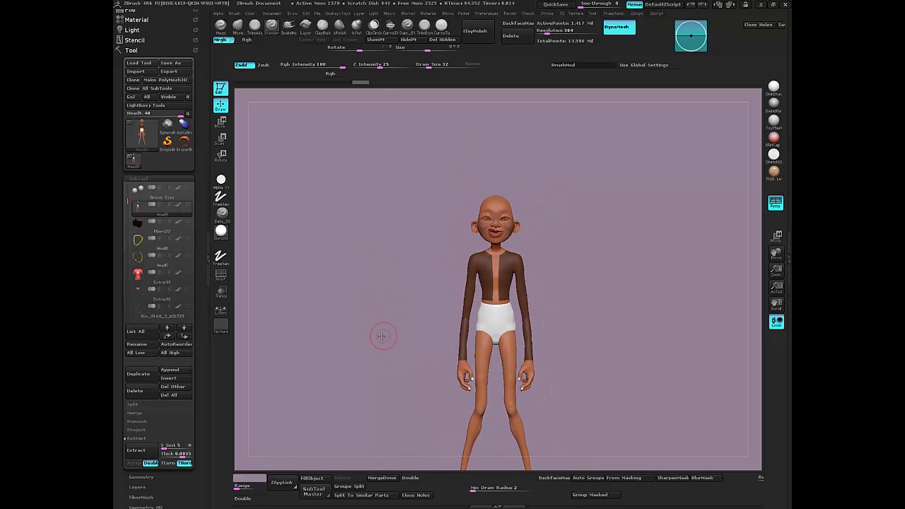
pyautogui.moveTo(381, 335); pyautogui.dragTo(400, 406)
pyautogui.keyDown('alt'); pyautogui.moveTo(387, 364); pyautogui.dragTo(376, 189); pyautogui.keyUp('alt')
pyautogui.moveTo(368, 276); pyautogui.dragTo(390, 279)
pyautogui.keyDown('alt'); pyautogui.moveTo(395, 314); pyautogui.dragTo(419, 244); pyautogui.keyUp('alt')
pyautogui.moveTo(411, 326); pyautogui.dragTo(460, 340)
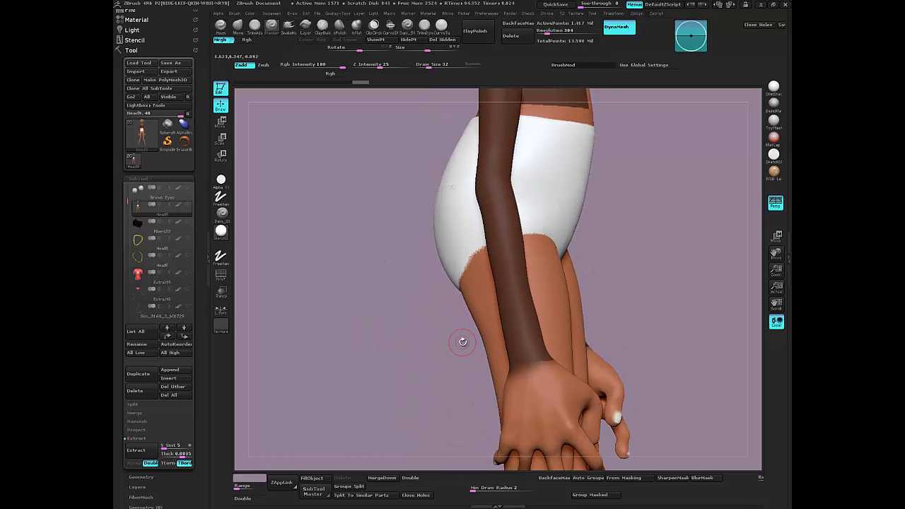
pyautogui.moveTo(543, 361); pyautogui.dragTo(505, 371)
pyautogui.moveTo(403, 297); pyautogui.dragTo(345, 305)
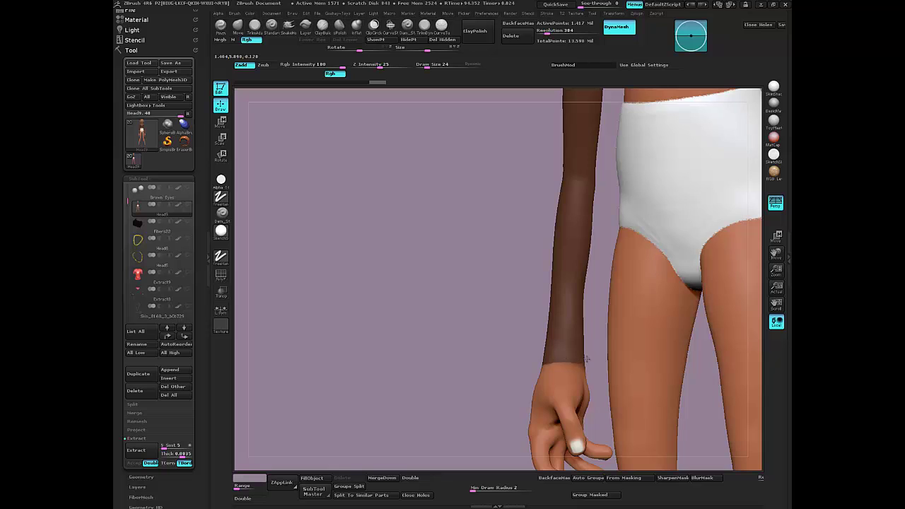
# Reduce the draw size to 18 and clean up the sleeve mask's edge around the back and side of the wrist.
pyautogui.moveTo(448, 285)
pyautogui.mouseDown()
pyautogui.moveTo(424, 286)
pyautogui.moveTo(550, 367)
pyautogui.moveTo(550, 358)
pyautogui.mouseUp()
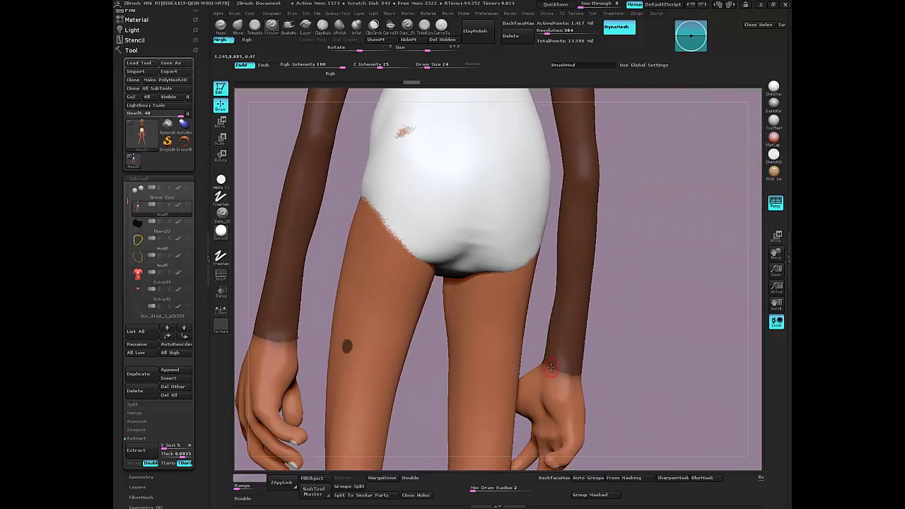
pyautogui.press('r')
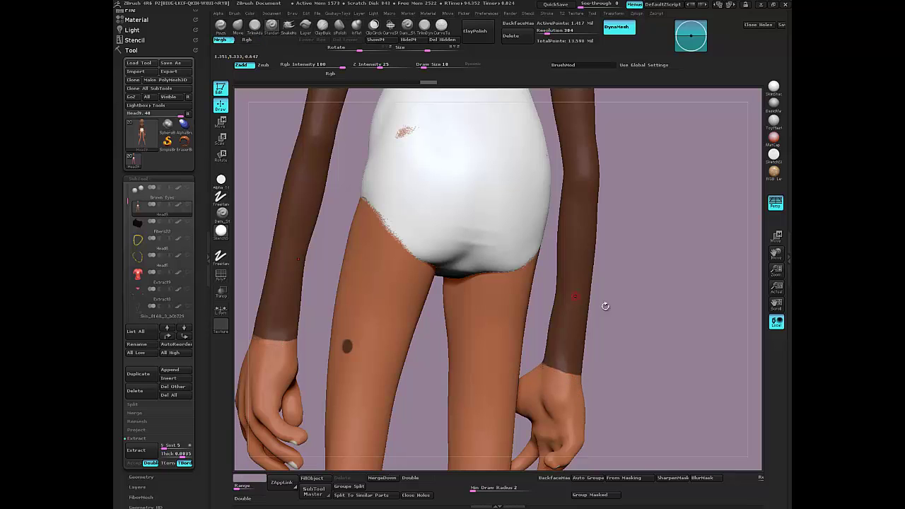
pyautogui.moveTo(601, 303); pyautogui.dragTo(611, 329)
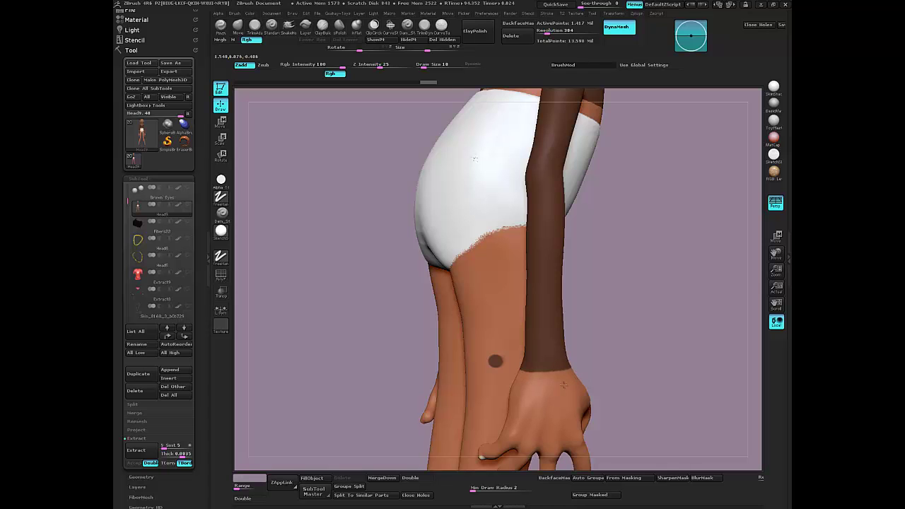
pyautogui.moveTo(563, 384); pyautogui.dragTo(544, 380)
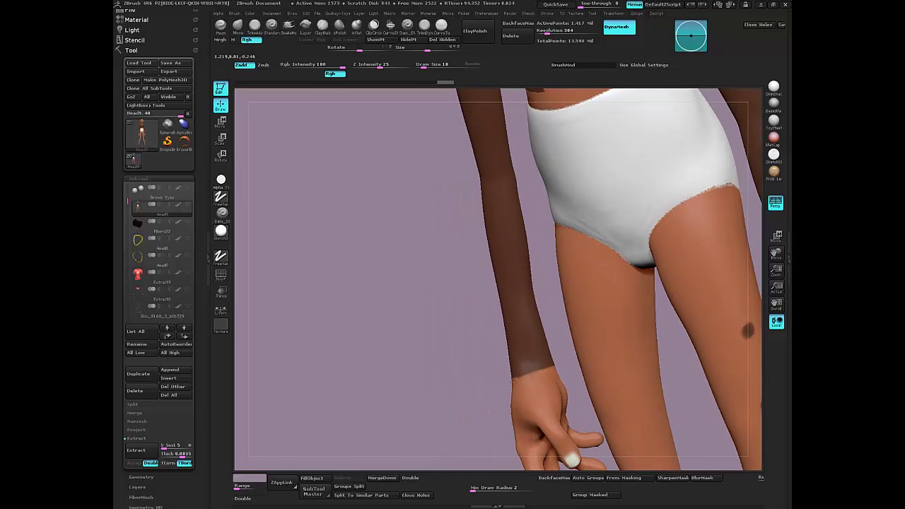
pyautogui.keyDown('shift'); pyautogui.moveTo(409, 296); pyautogui.dragTo(413, 310); pyautogui.keyUp('shift')
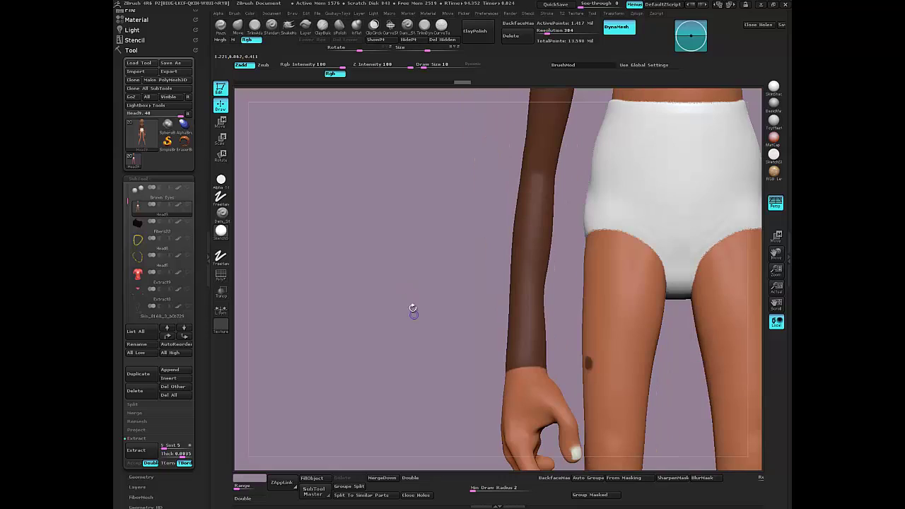
# Clear the stray mask spot from the thigh.
pyautogui.moveTo(571, 319)
pyautogui.keyDown('ctrl'); pyautogui.keyDown('alt'); pyautogui.mouseDown()
pyautogui.moveTo(590, 394)
pyautogui.moveTo(652, 426)
pyautogui.mouseUp(); pyautogui.keyUp('alt'); pyautogui.keyUp('ctrl')
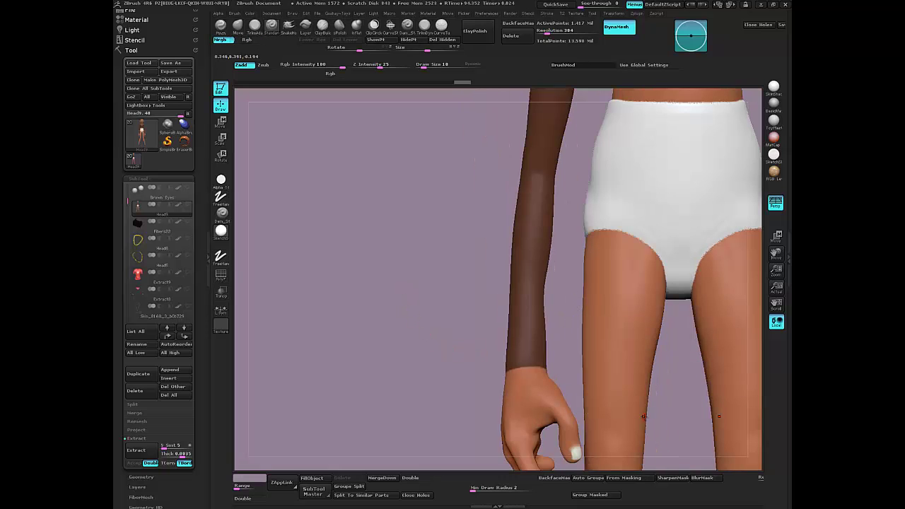
pyautogui.moveTo(414, 332); pyautogui.dragTo(371, 343)
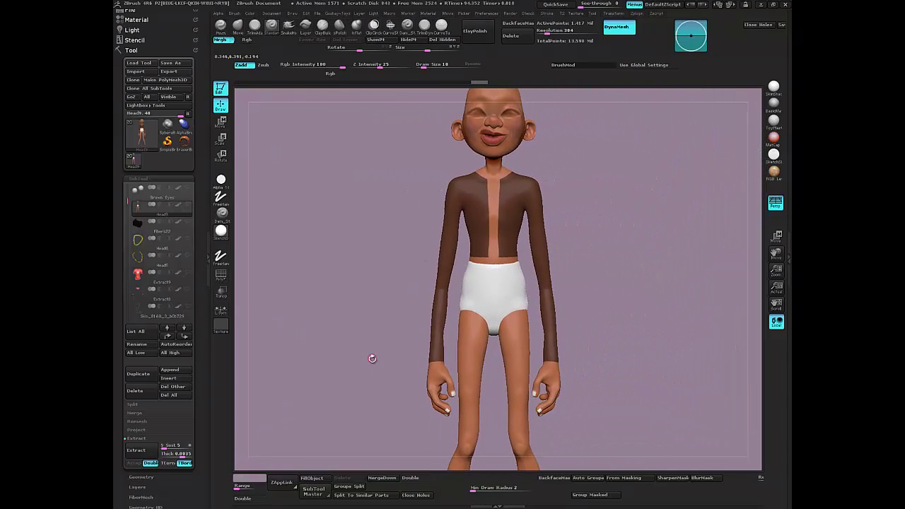
pyautogui.moveTo(364, 299)
pyautogui.mouseDown()
pyautogui.moveTo(398, 287)
pyautogui.moveTo(388, 315)
pyautogui.moveTo(368, 303)
pyautogui.mouseUp()
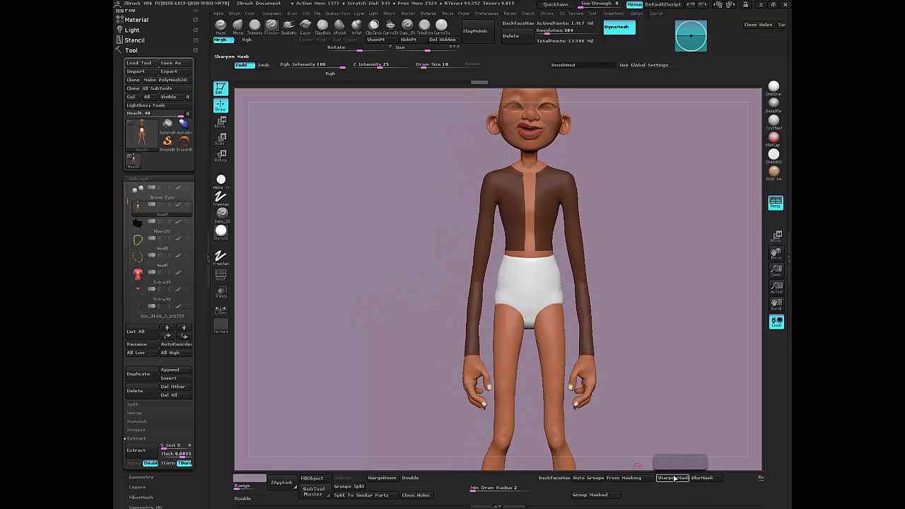
# Sharpen the edges of the jacket mask on the body with several passes of SharpenMask.
pyautogui.click(149, 178)
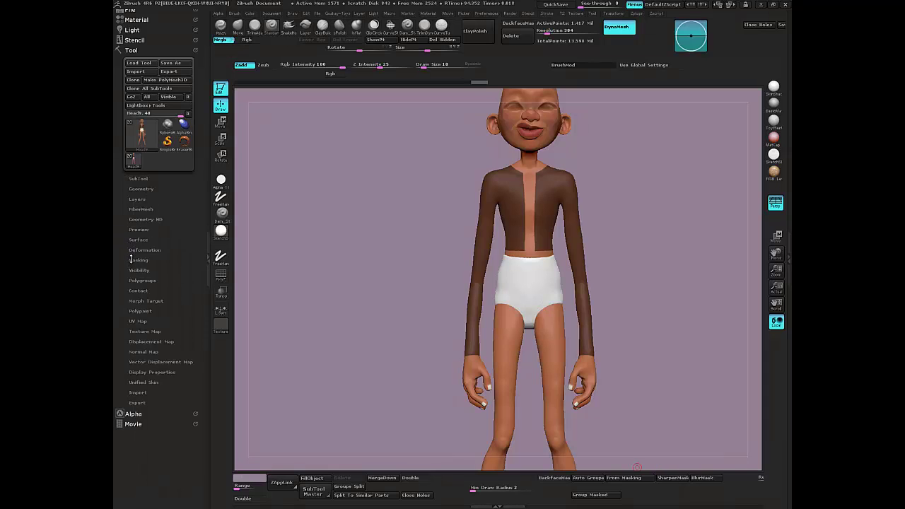
pyautogui.click(138, 259)
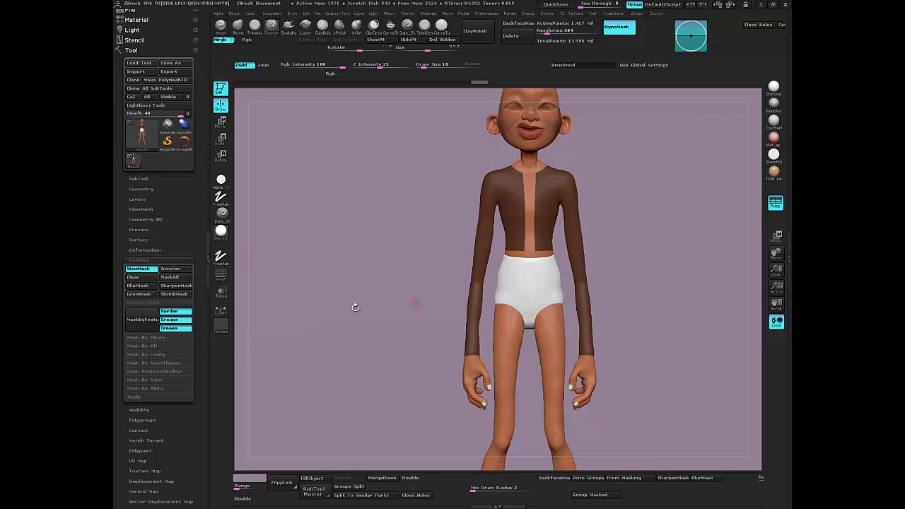
pyautogui.click(667, 480)
pyautogui.click(666, 480)
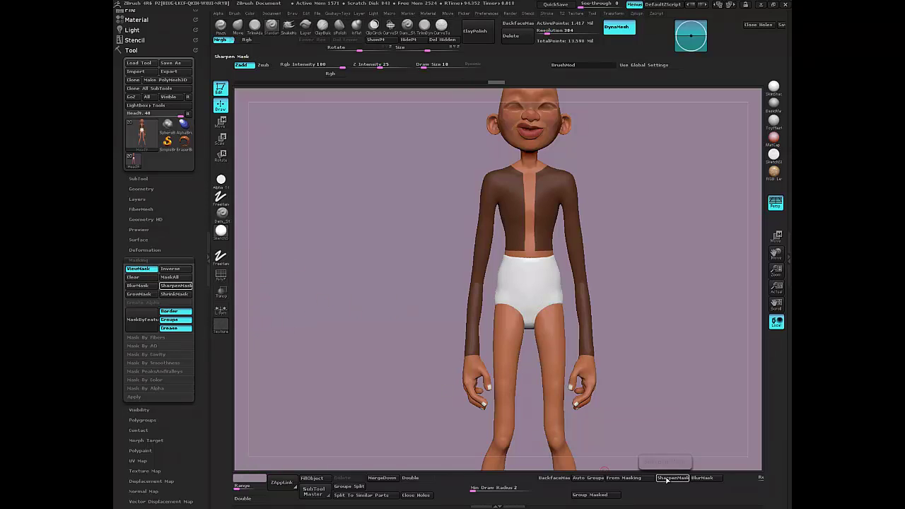
pyautogui.click(667, 480)
pyautogui.moveTo(321, 344)
pyautogui.mouseDown()
pyautogui.moveTo(424, 344)
pyautogui.moveTo(388, 348)
pyautogui.mouseUp()
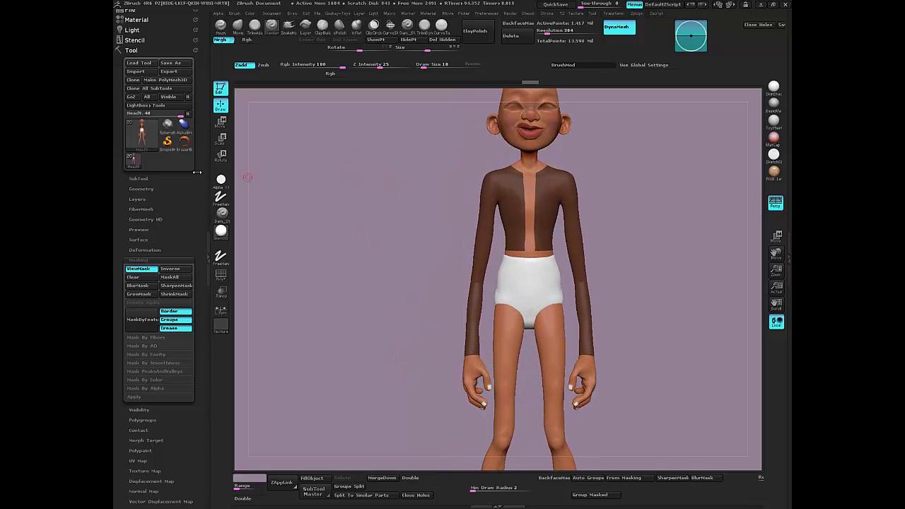
# Preview a garment extraction from the jacket mask with a thickness of 0.0065.
pyautogui.click(138, 179)
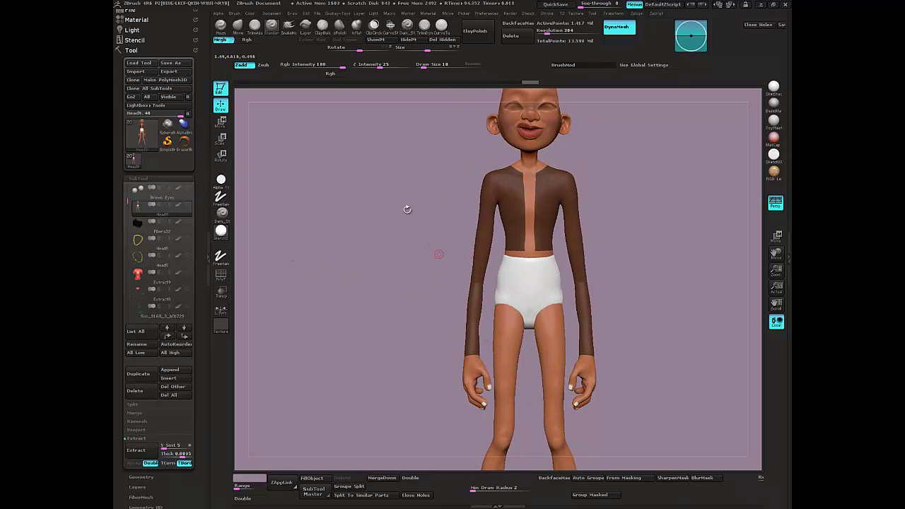
pyautogui.scroll(-3, 142, 393)
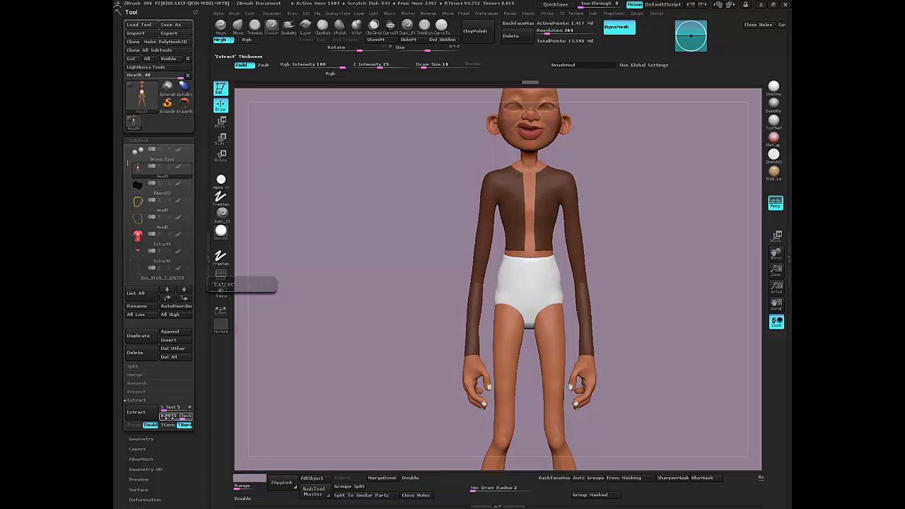
pyautogui.click(169, 416)
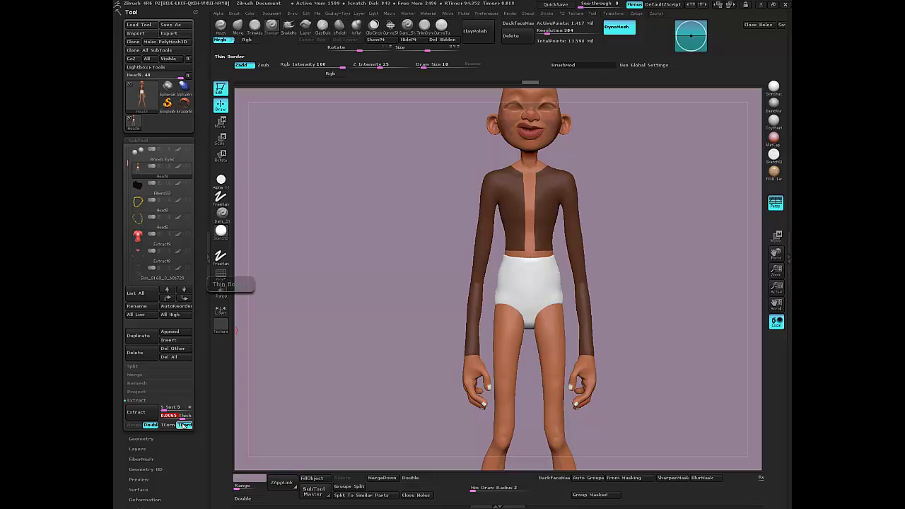
pyautogui.click(142, 415)
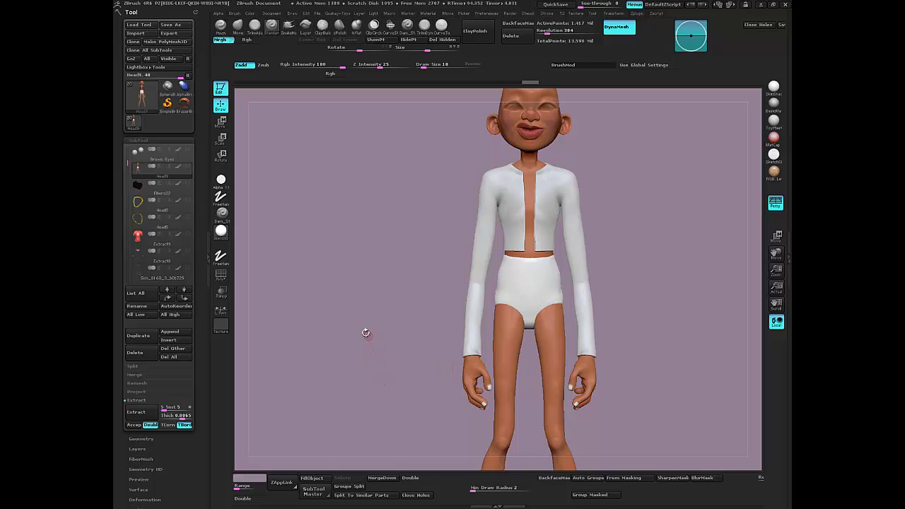
pyautogui.moveTo(363, 330)
pyautogui.mouseDown()
pyautogui.moveTo(386, 336)
pyautogui.moveTo(355, 331)
pyautogui.mouseUp()
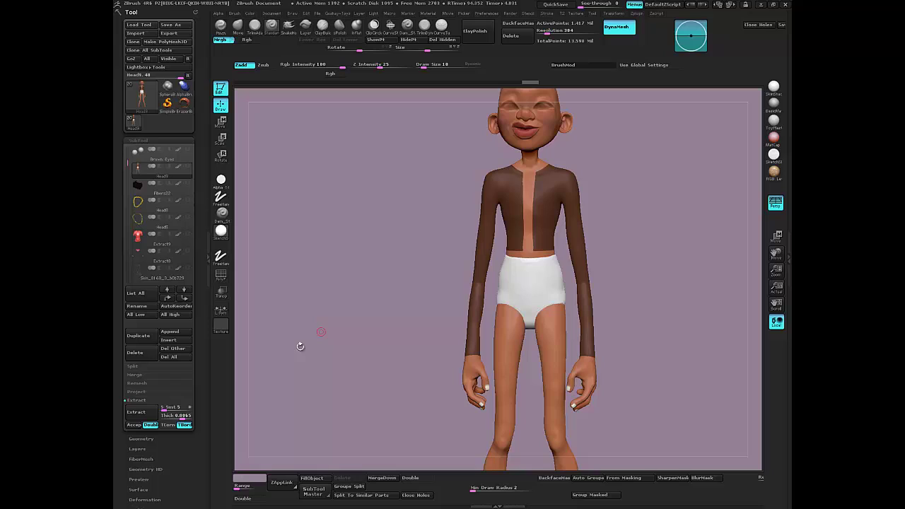
# Extract the jacket from the body mask with a thickness of 0.0055 and accept it as a new subtool.
pyautogui.click(164, 416)
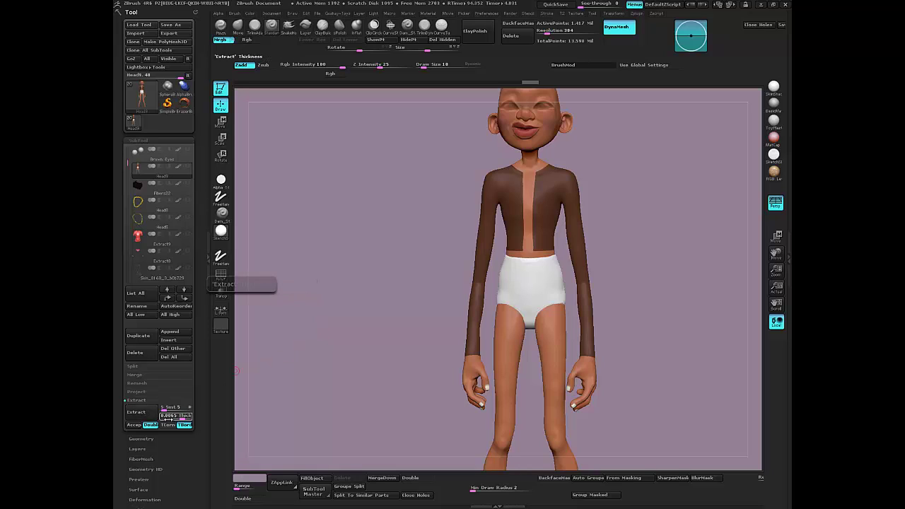
pyautogui.click(165, 416)
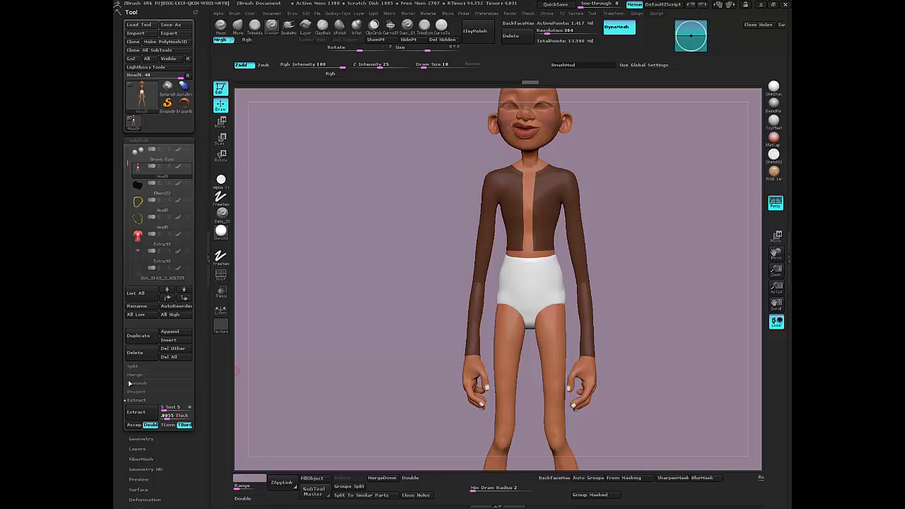
pyautogui.click(137, 416)
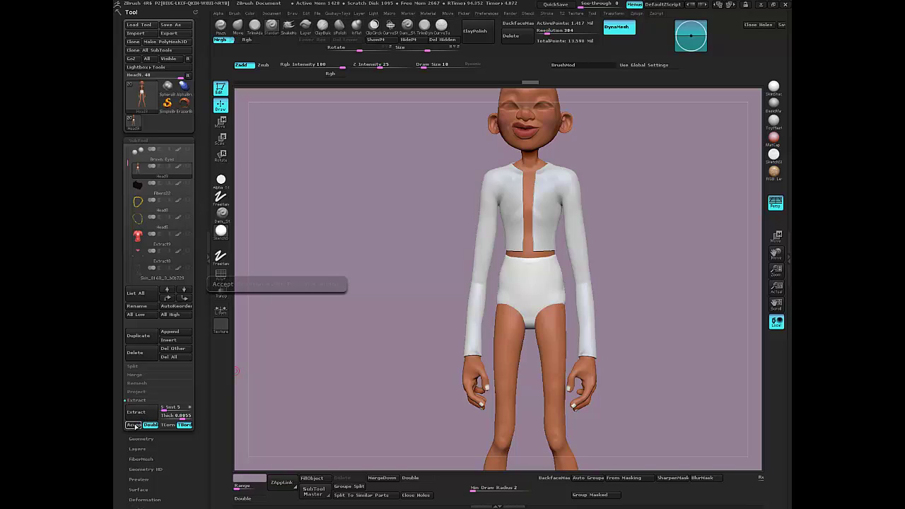
pyautogui.click(133, 426)
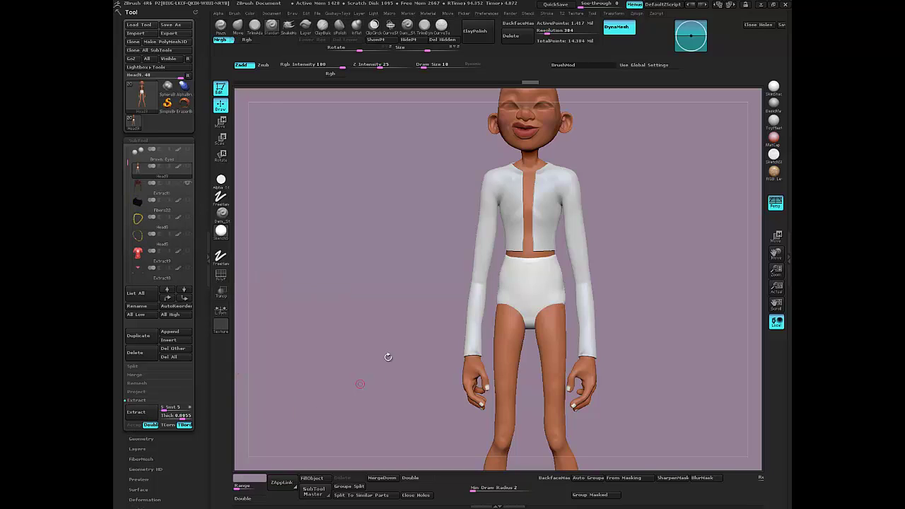
pyautogui.moveTo(363, 318)
pyautogui.mouseDown()
pyautogui.moveTo(384, 325)
pyautogui.moveTo(362, 323)
pyautogui.moveTo(356, 311)
pyautogui.mouseUp()
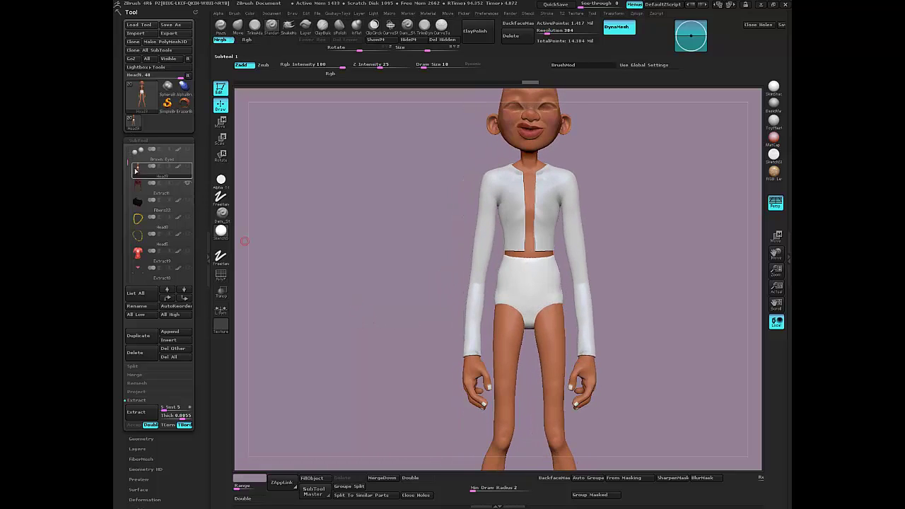
# Make the body the active subtool and clear the jacket-shaped mask from it.
pyautogui.moveTo(144, 186)
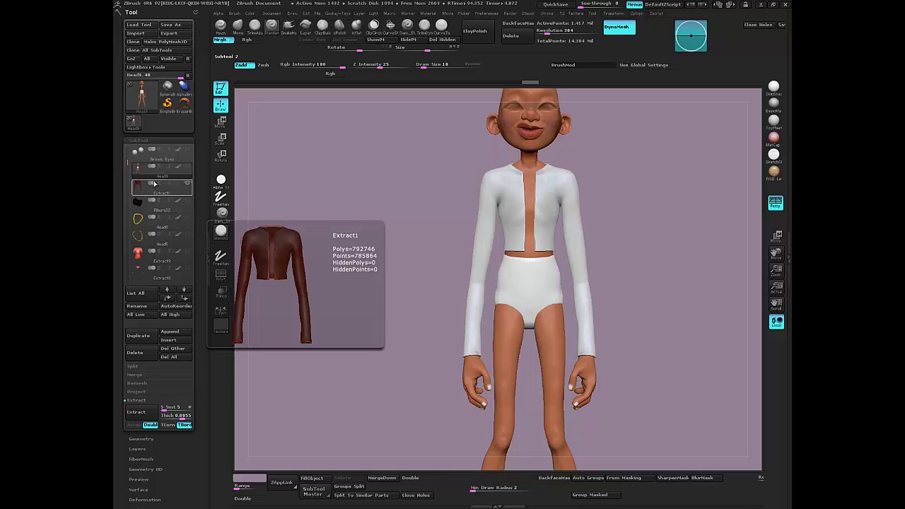
pyautogui.click(150, 174)
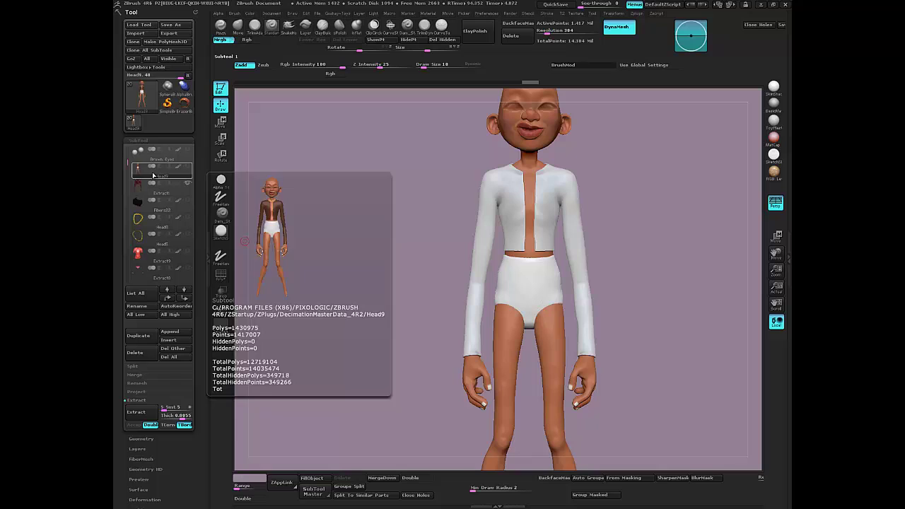
pyautogui.click(181, 186)
pyautogui.click(181, 176)
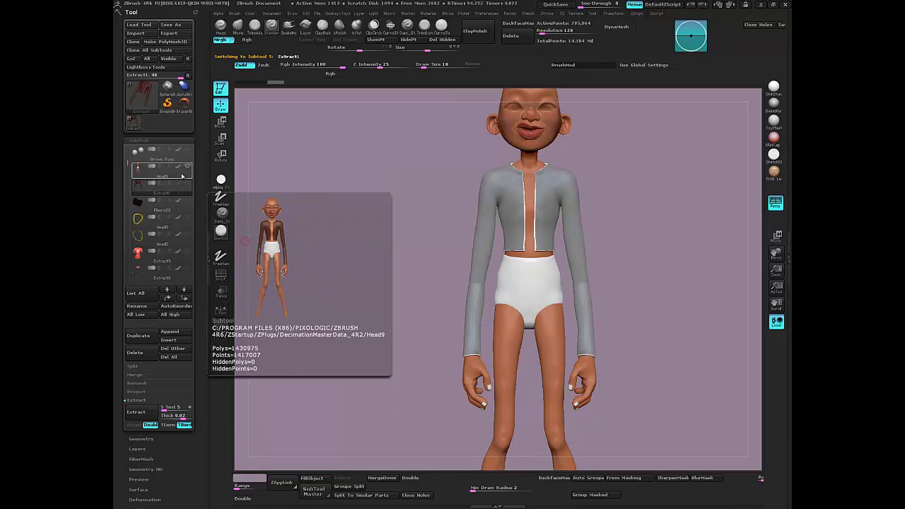
pyautogui.click(182, 187)
pyautogui.click(173, 176)
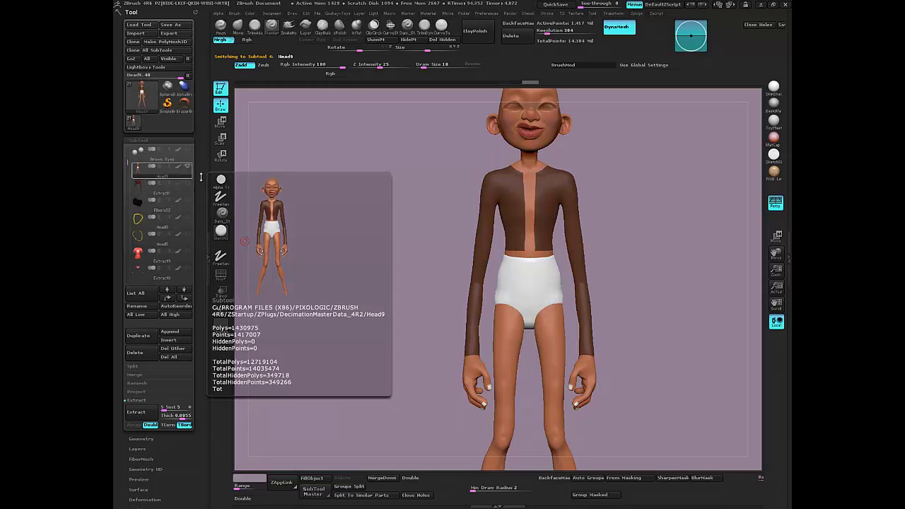
pyautogui.press('ctrl')
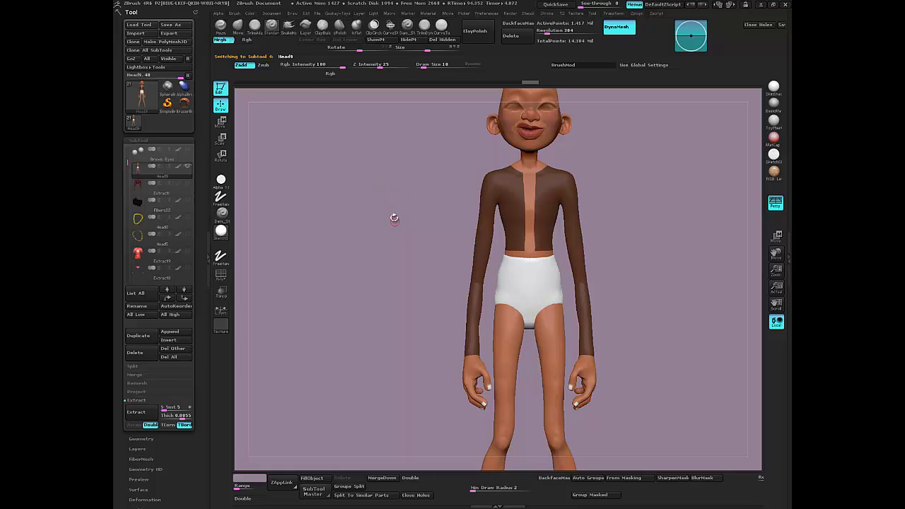
pyautogui.keyDown('ctrl'); pyautogui.moveTo(387, 195); pyautogui.dragTo(423, 245); pyautogui.keyUp('ctrl')
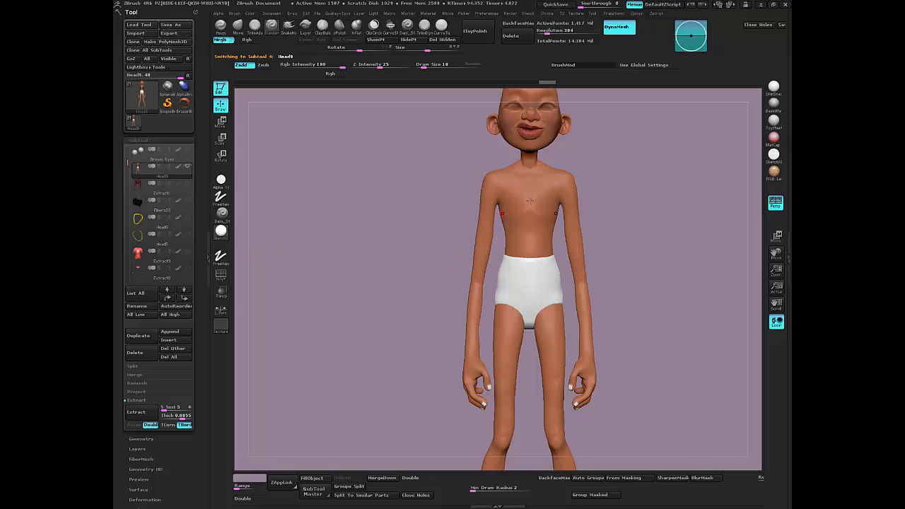
# Rename the extracted garment subtool to Jacket and clear the mask from it.
pyautogui.click(178, 189)
pyautogui.moveTo(173, 192)
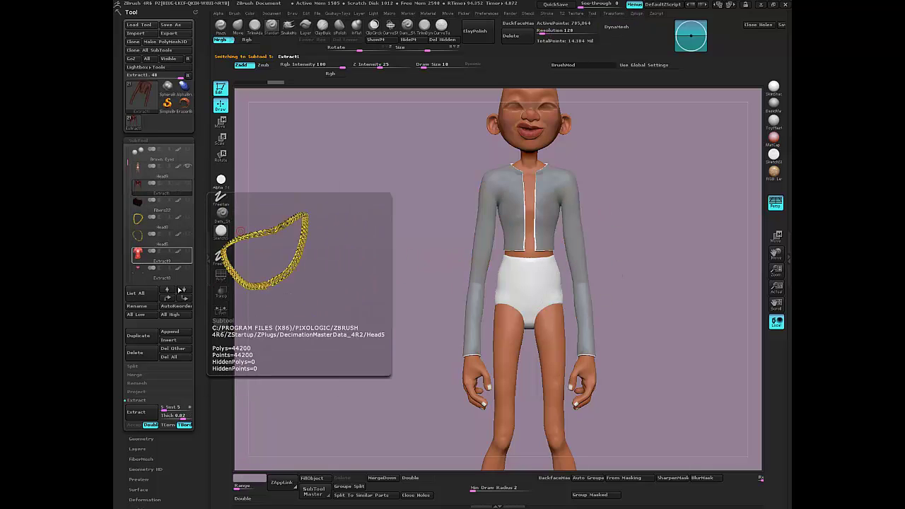
pyautogui.click(139, 306)
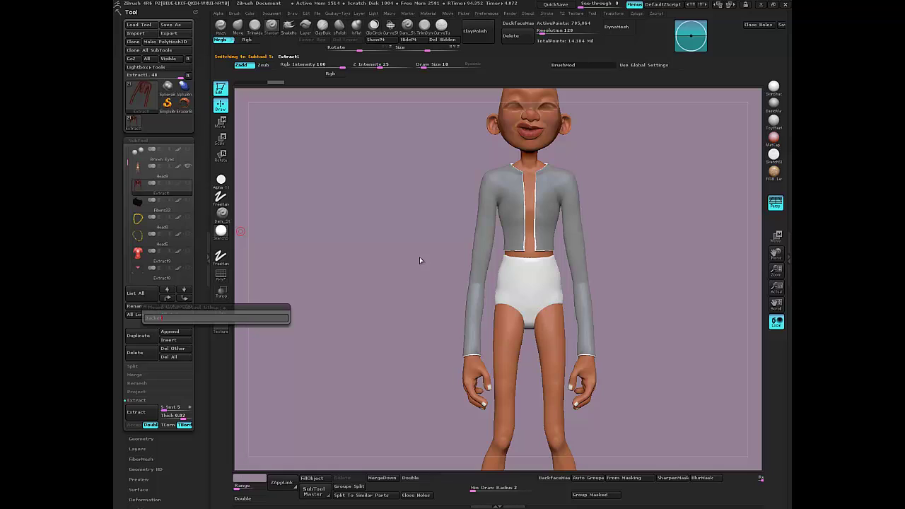
pyautogui.press('Return')
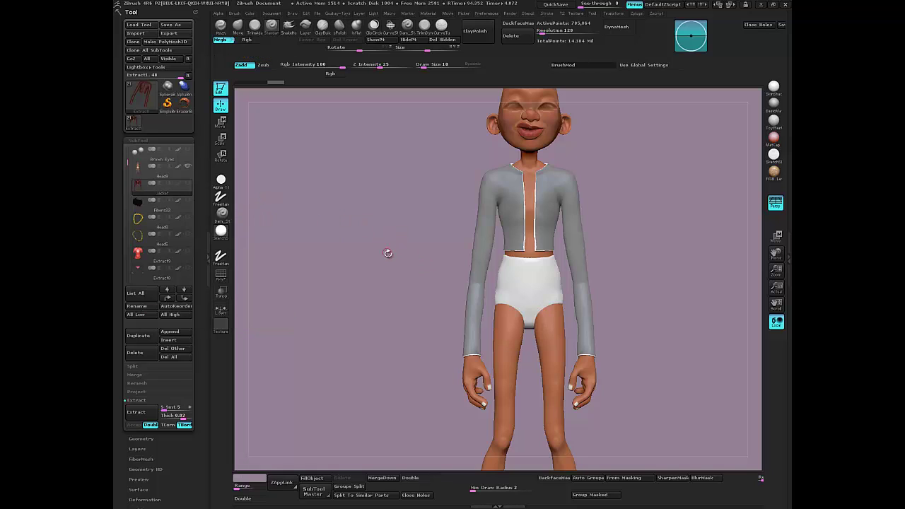
pyautogui.keyDown('ctrl'); pyautogui.moveTo(370, 234); pyautogui.dragTo(339, 223); pyautogui.keyUp('ctrl')
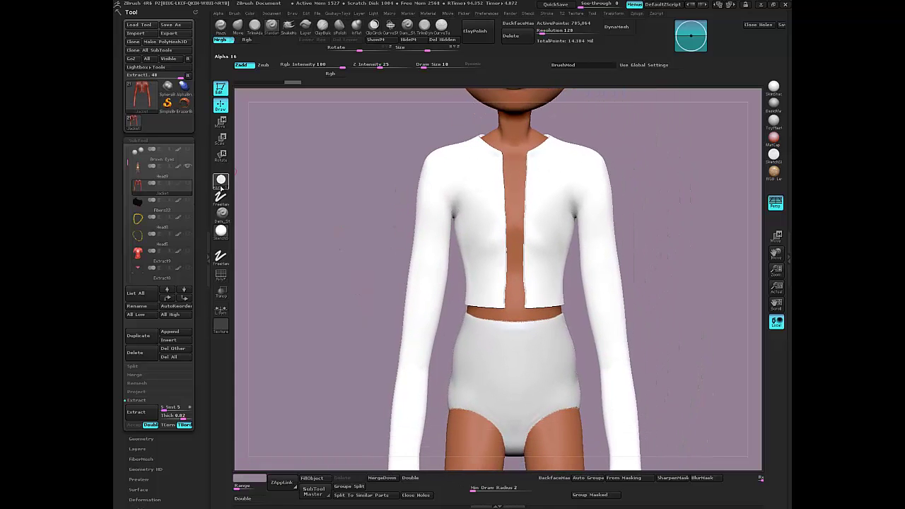
# Give the jacket the SkinShade4 material and fill it with a muted blue-grey colour.
pyautogui.click(220, 230)
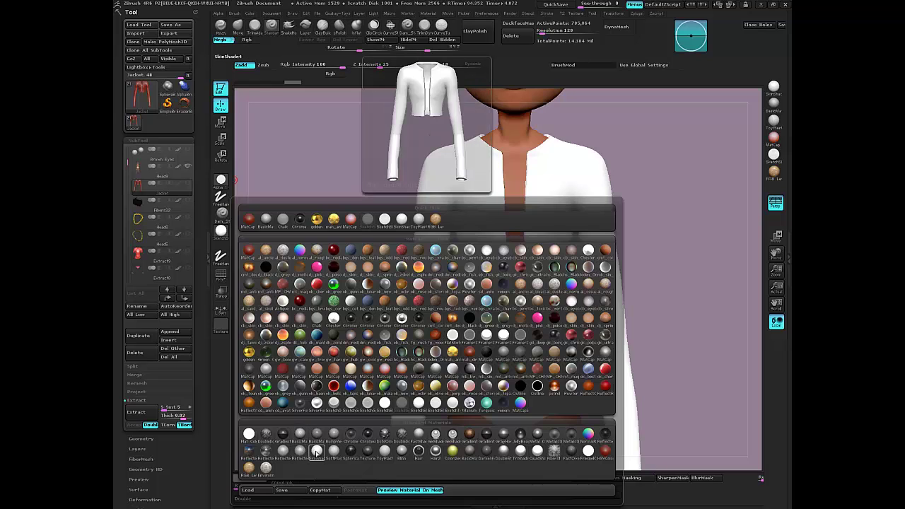
pyautogui.click(317, 452)
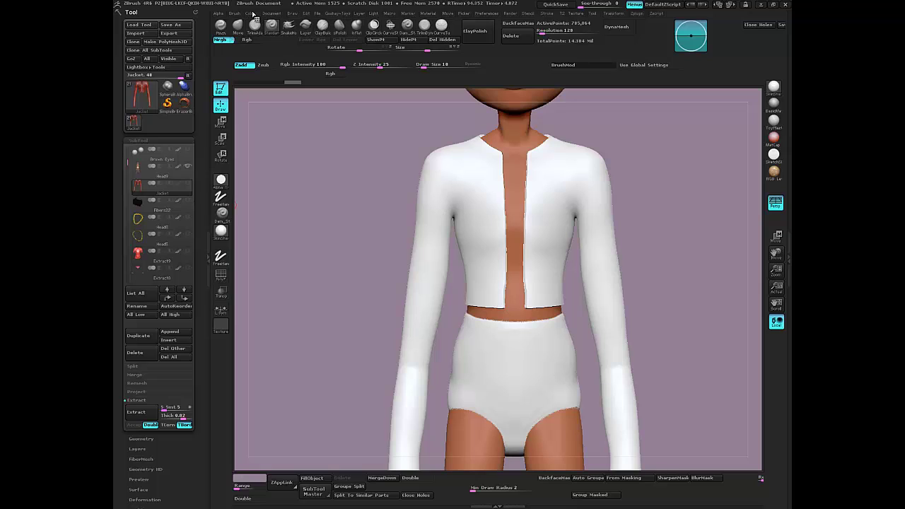
pyautogui.click(253, 14)
pyautogui.moveTo(272, 79); pyautogui.dragTo(269, 90)
pyautogui.click(277, 119)
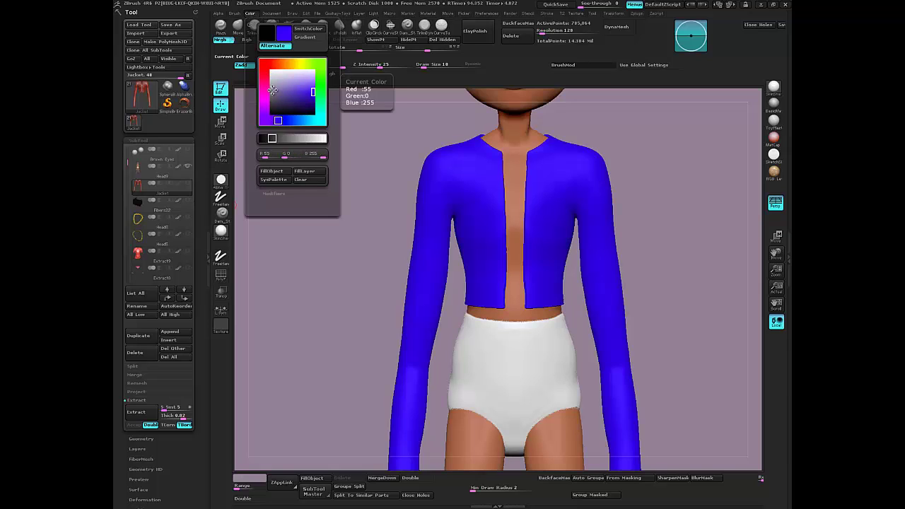
pyautogui.click(272, 94)
pyautogui.click(272, 87)
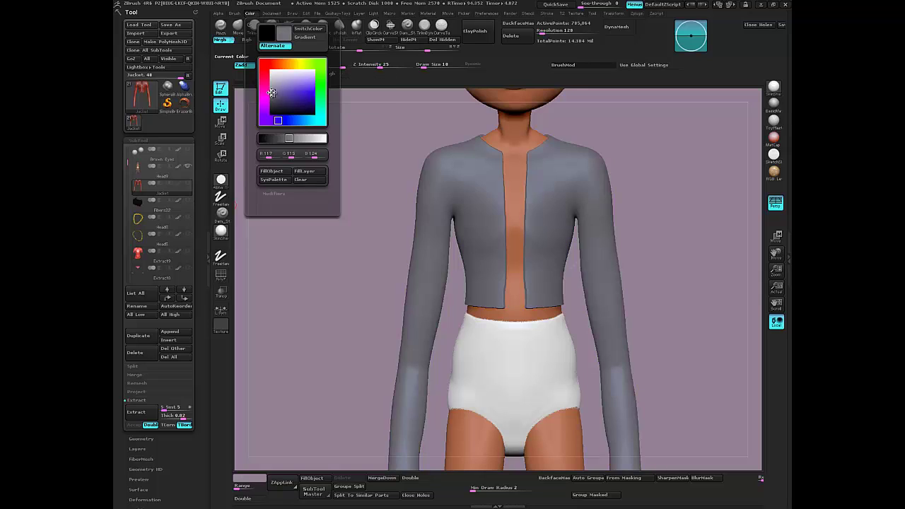
pyautogui.click(273, 172)
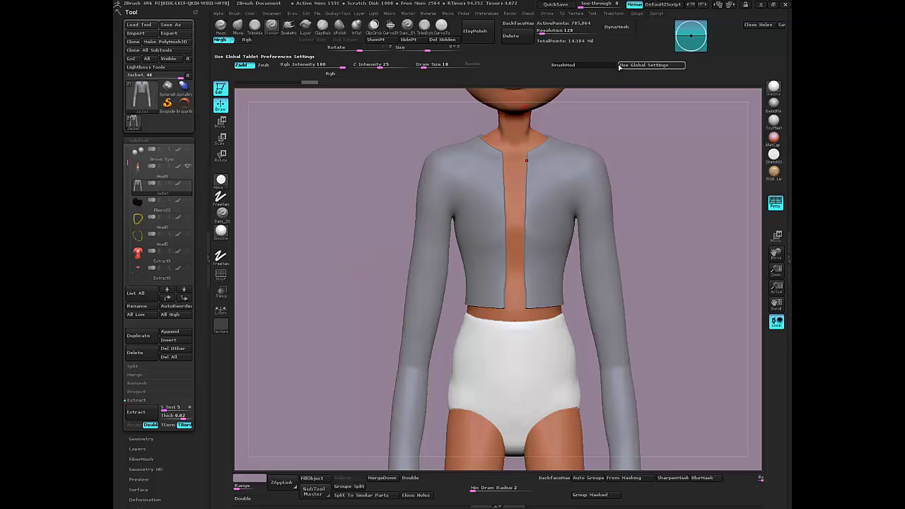
# Convert the jacket to a DynaMesh at resolution 128.
pyautogui.click(616, 28)
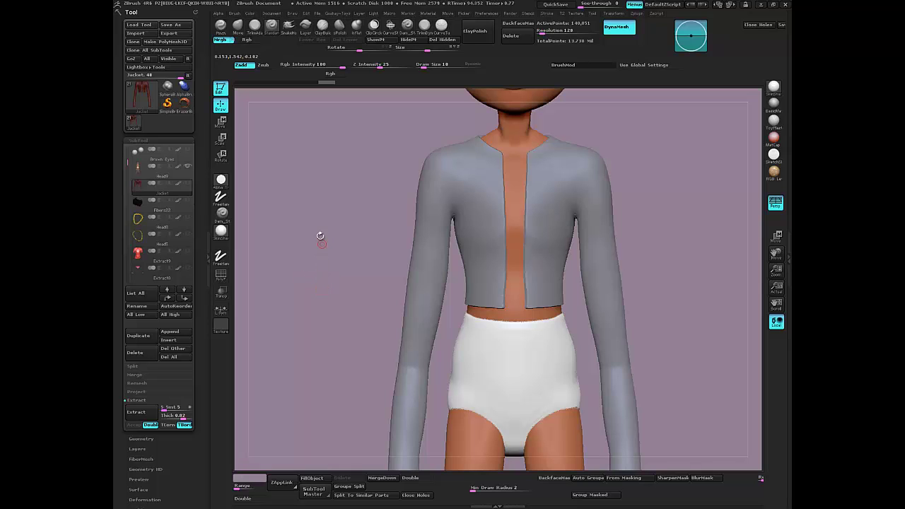
pyautogui.moveTo(325, 295); pyautogui.dragTo(329, 249)
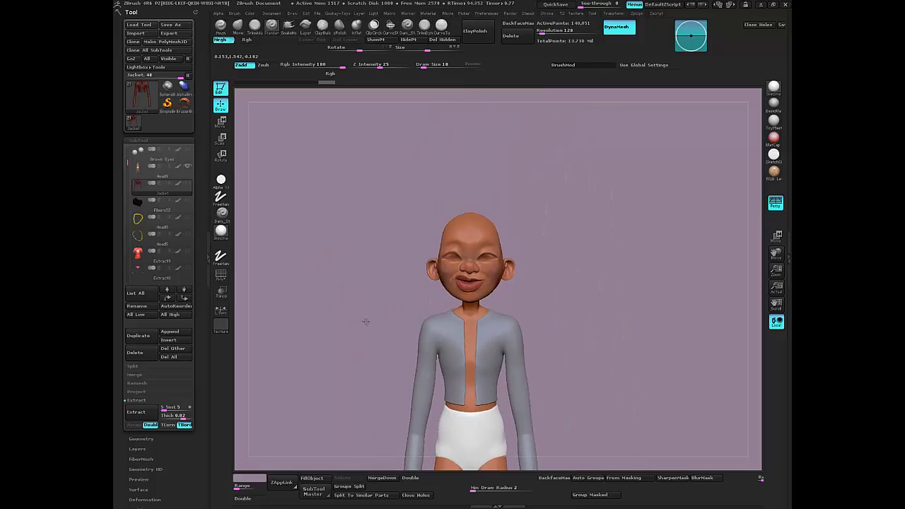
pyautogui.keyDown('alt'); pyautogui.moveTo(366, 322); pyautogui.dragTo(375, 268); pyautogui.keyUp('alt')
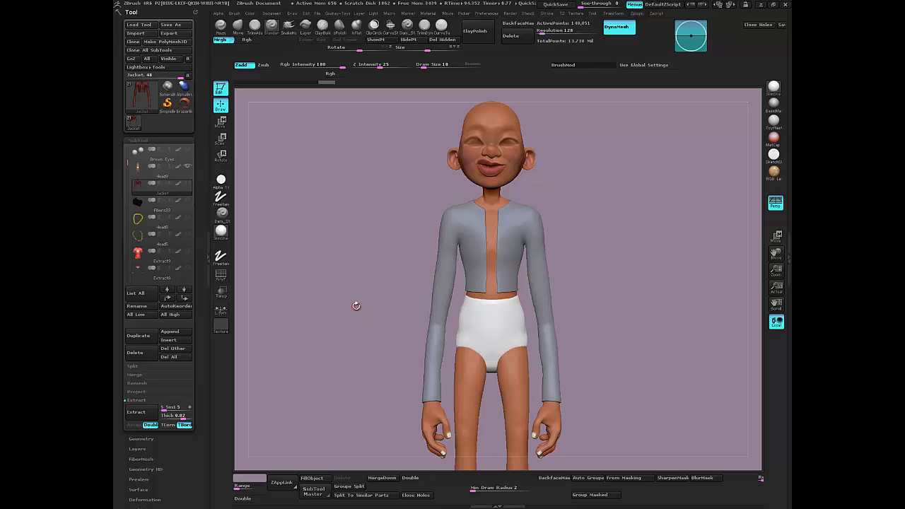
# Mask the lower end of both jacket sleeves above the wrists using the Lasso masking stroke.
pyautogui.moveTo(362, 325); pyautogui.dragTo(319, 369)
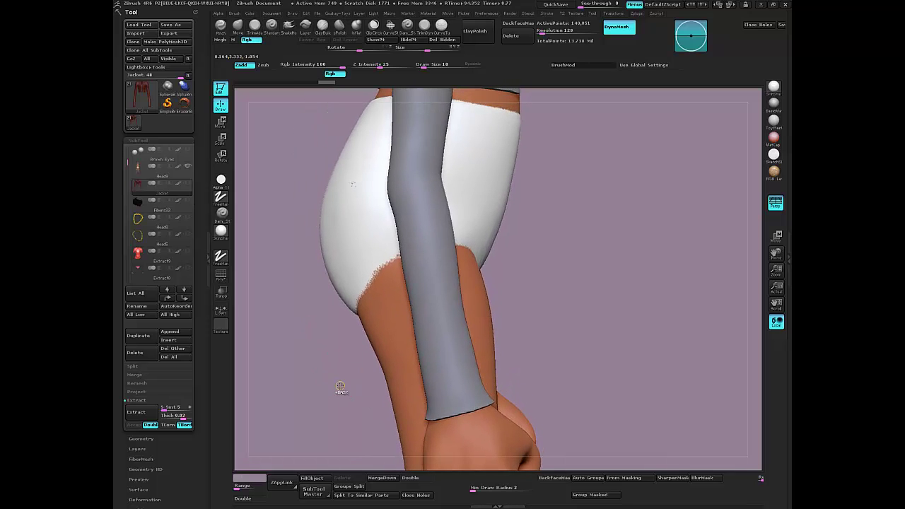
pyautogui.keyDown('ctrl'); pyautogui.click(222, 257); pyautogui.keyUp('ctrl')
pyautogui.click(222, 258)
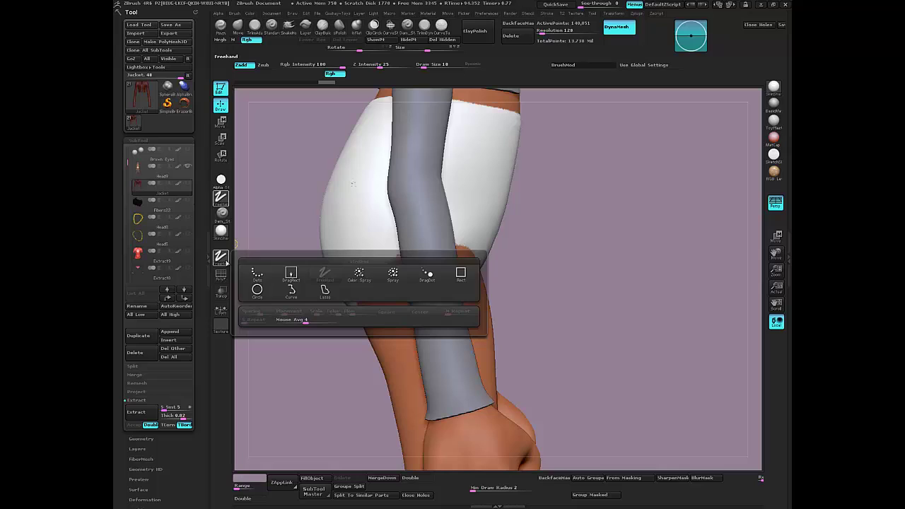
pyautogui.click(324, 290)
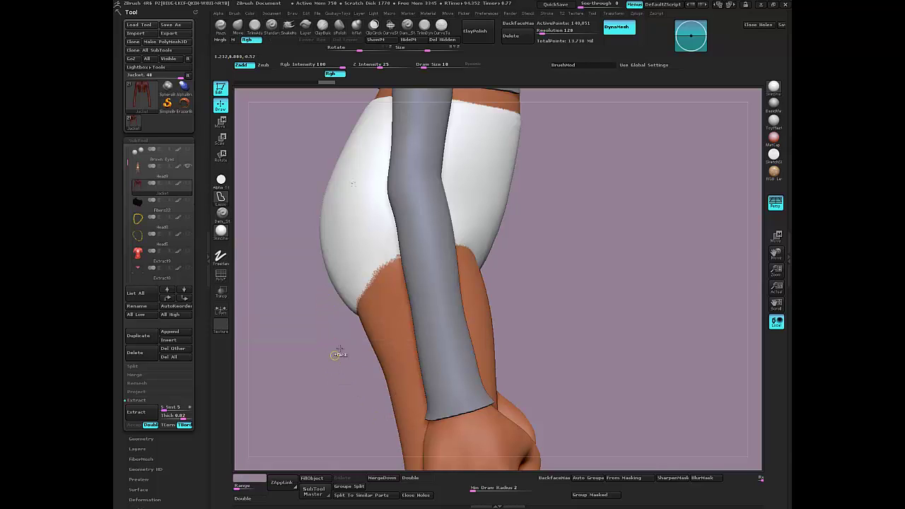
pyautogui.press('b')
pyautogui.press('s')
pyautogui.press('t')
pyautogui.press('ctrl')
pyautogui.moveTo(377, 406)
pyautogui.keyDown('ctrl'); pyautogui.mouseDown()
pyautogui.moveTo(352, 309)
pyautogui.moveTo(387, 445)
pyautogui.moveTo(525, 445)
pyautogui.moveTo(579, 432)
pyautogui.moveTo(377, 451)
pyautogui.moveTo(297, 384)
pyautogui.moveTo(304, 382)
pyautogui.mouseUp(); pyautogui.keyUp('ctrl')
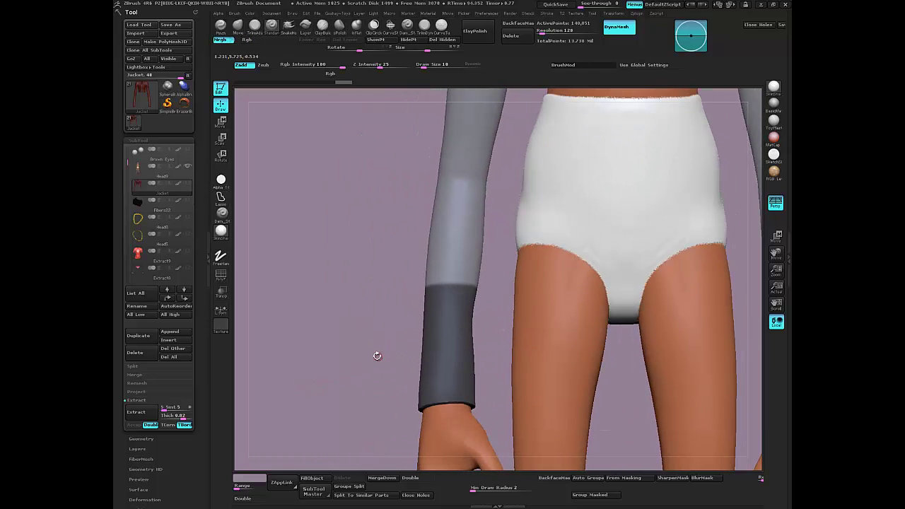
# Invert the jacket mask so only the cuffs stay editable, and set the Inflat brush to Zsub.
pyautogui.keyDown('alt'); pyautogui.moveTo(367, 316); pyautogui.dragTo(369, 266); pyautogui.keyUp('alt')
pyautogui.keyDown('alt'); pyautogui.moveTo(388, 353); pyautogui.dragTo(373, 270); pyautogui.keyUp('alt')
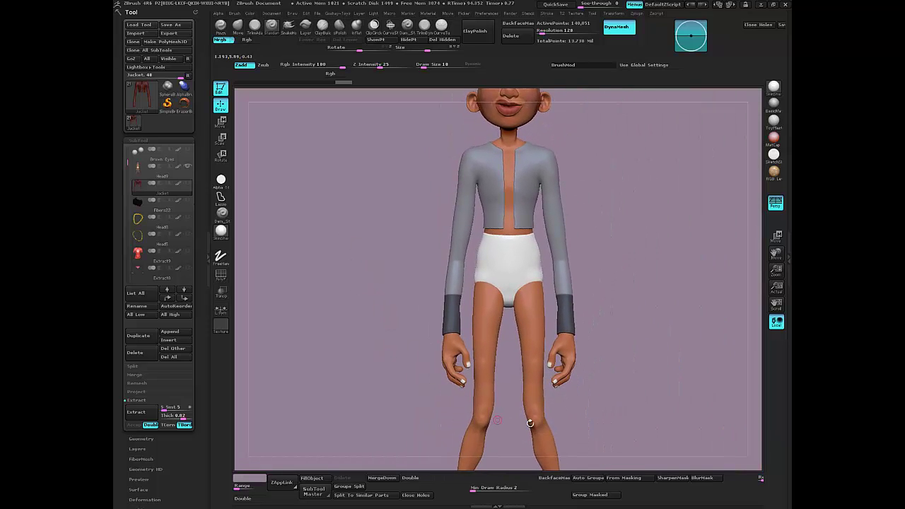
pyautogui.moveTo(371, 303)
pyautogui.mouseDown()
pyautogui.moveTo(398, 304)
pyautogui.moveTo(363, 309)
pyautogui.moveTo(394, 319)
pyautogui.moveTo(398, 307)
pyautogui.moveTo(393, 393)
pyautogui.mouseUp()
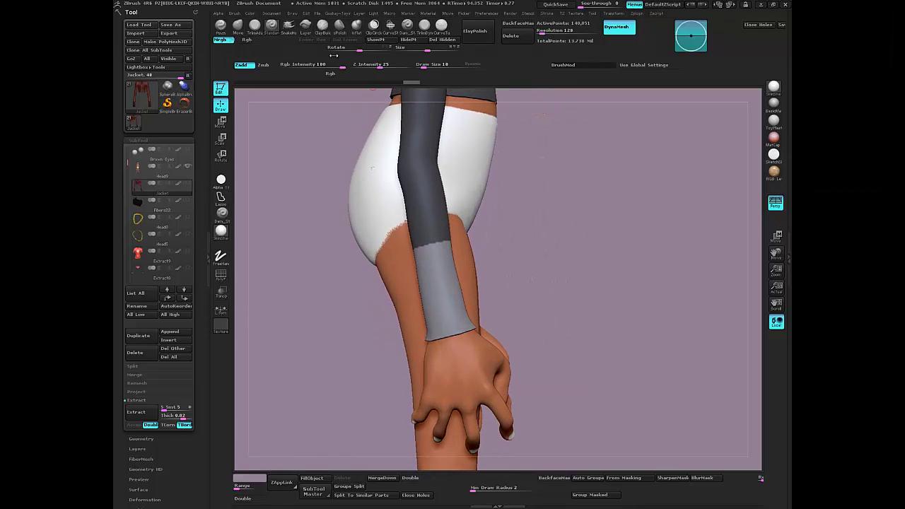
pyautogui.click(356, 27)
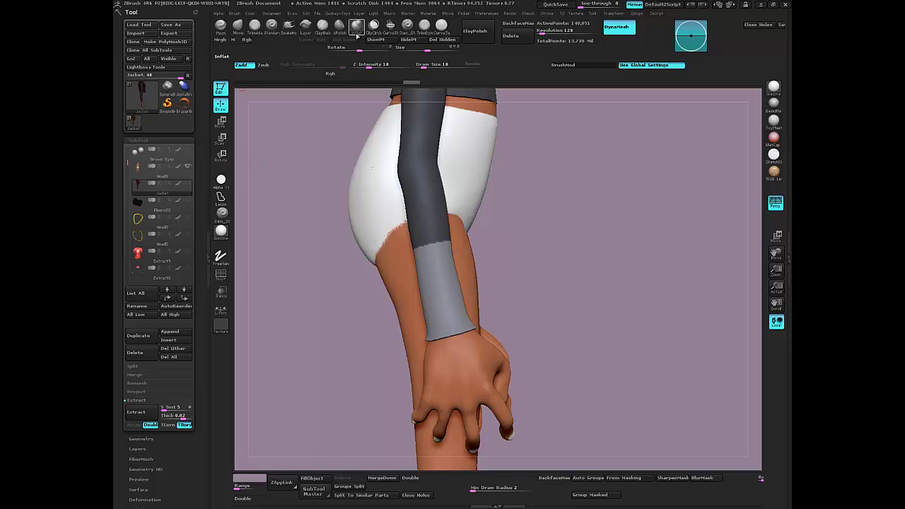
pyautogui.click(263, 65)
pyautogui.moveTo(277, 311); pyautogui.dragTo(393, 201)
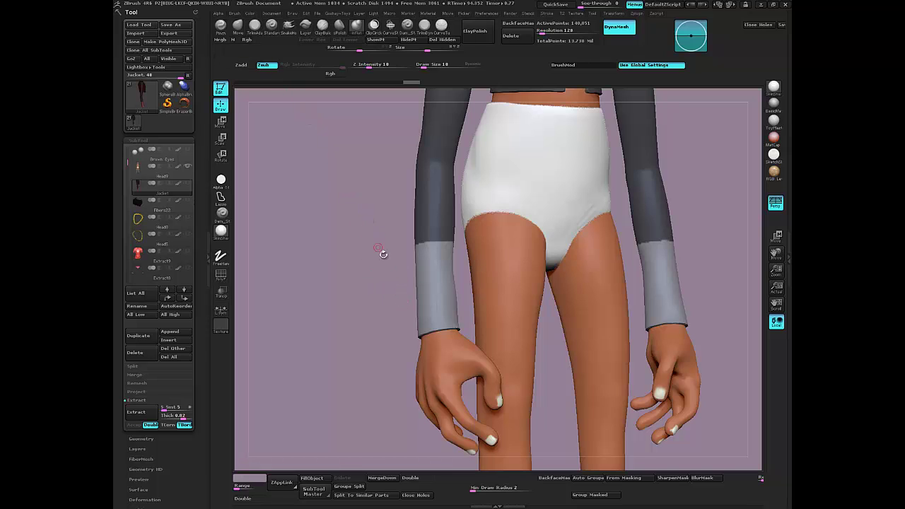
# Nudge the outer side of the cuffs inward from the front using the Move brush at draw size 142.
pyautogui.press(']')
pyautogui.press(']')
pyautogui.press(']')
pyautogui.press(']')
pyautogui.press(']')
pyautogui.click(237, 26)
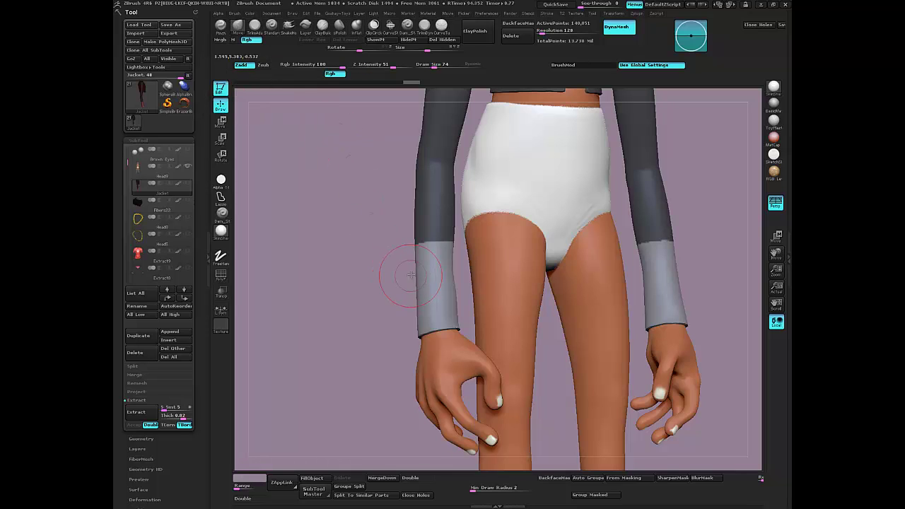
pyautogui.moveTo(415, 278); pyautogui.dragTo(419, 276)
pyautogui.press(']')
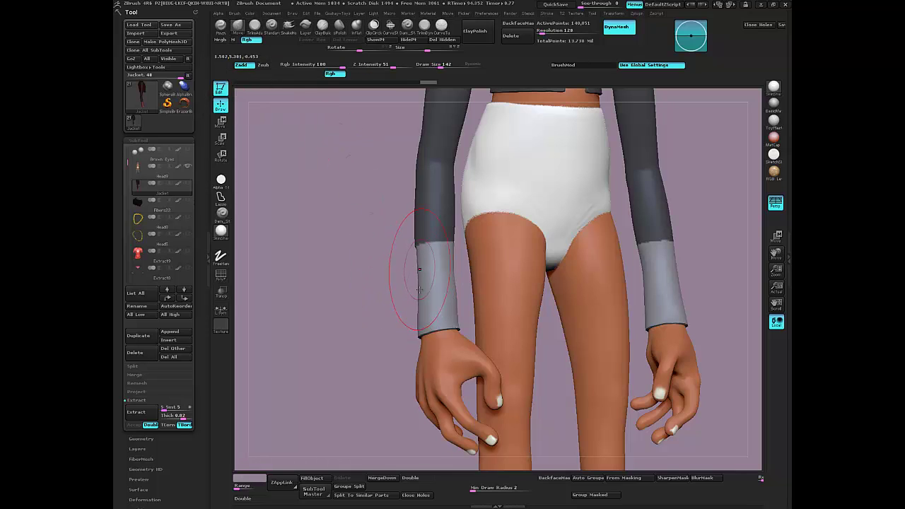
pyautogui.moveTo(419, 319); pyautogui.dragTo(423, 315)
# Tighten the front and back edges of the cuffs around the wrists with the Move brush.
pyautogui.moveTo(361, 264); pyautogui.dragTo(435, 266)
pyautogui.moveTo(397, 273); pyautogui.dragTo(428, 259)
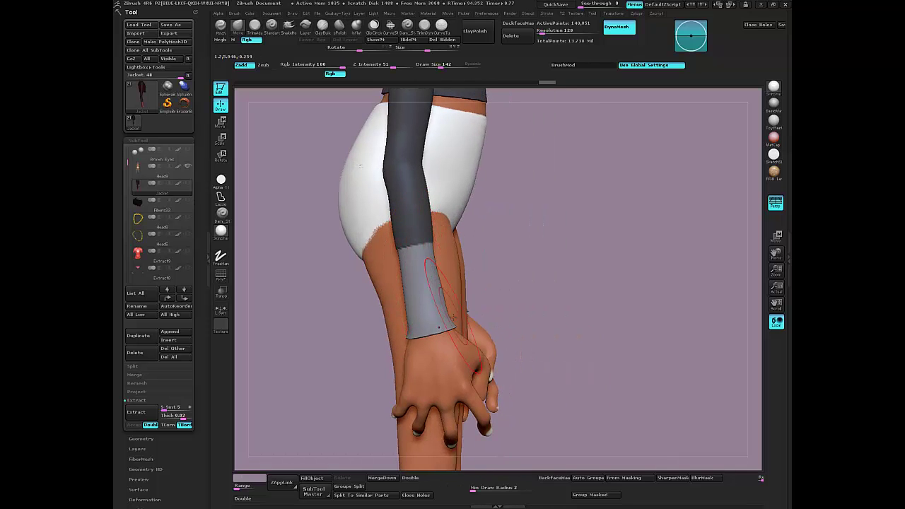
pyautogui.moveTo(448, 317); pyautogui.dragTo(446, 317)
pyautogui.moveTo(400, 259); pyautogui.dragTo(403, 259)
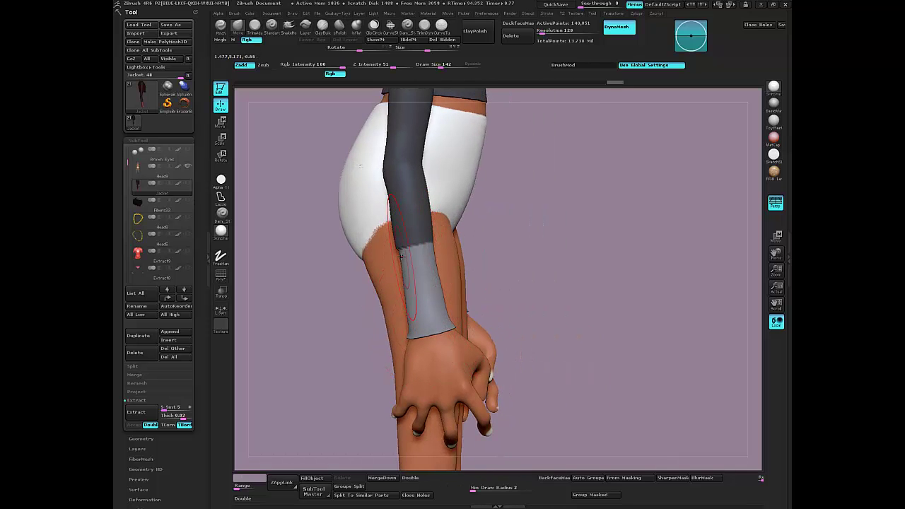
pyautogui.moveTo(308, 294); pyautogui.dragTo(378, 269)
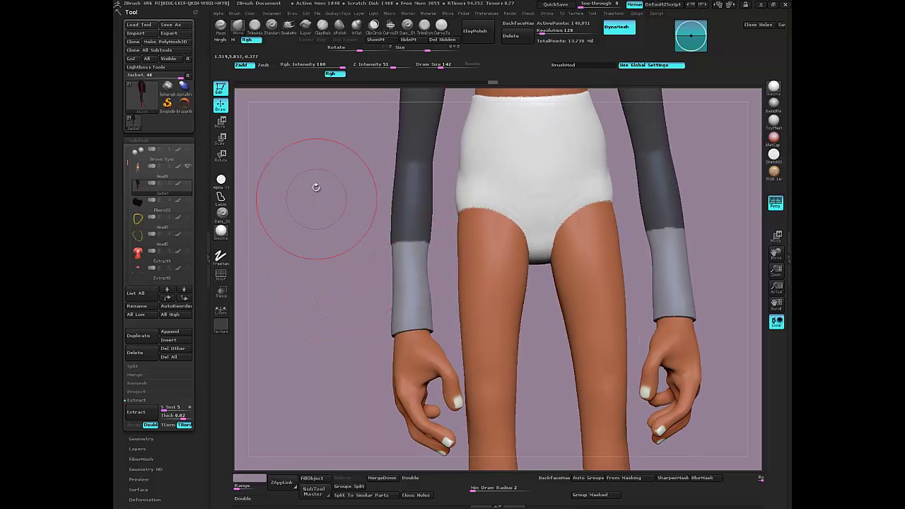
# Shrink the cuffs slightly all around with the Inflat brush in Zsub mode at Z Intensity 5.
pyautogui.click(357, 27)
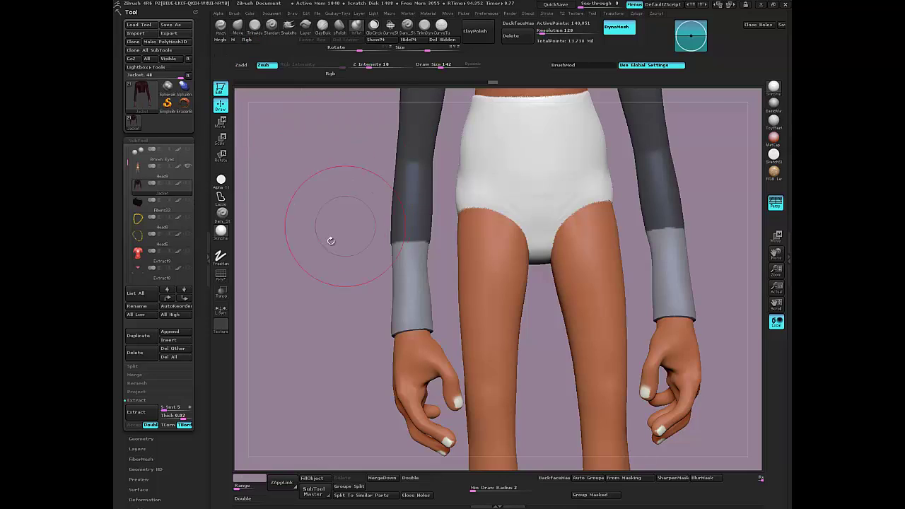
pyautogui.moveTo(331, 236); pyautogui.dragTo(304, 250)
pyautogui.moveTo(363, 262); pyautogui.dragTo(350, 245)
pyautogui.hotkey('ctrl', 'z')
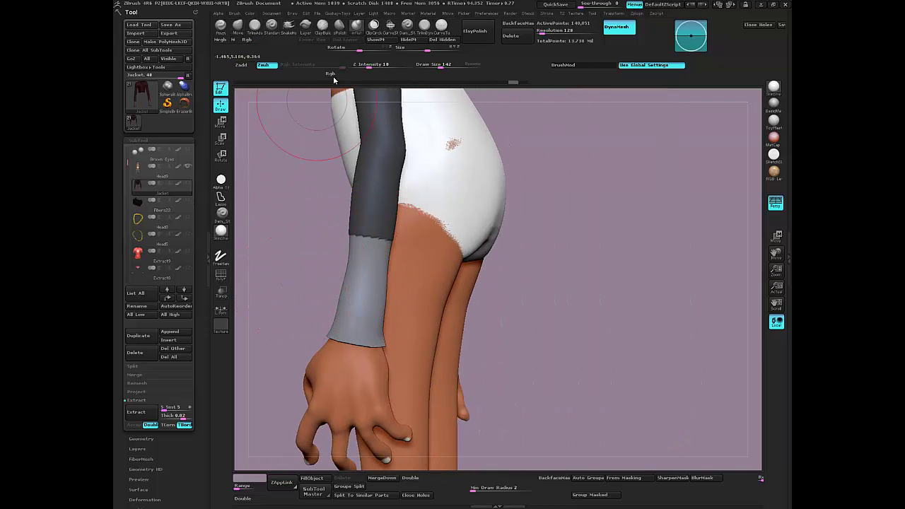
pyautogui.click(370, 66)
pyautogui.moveTo(369, 67); pyautogui.dragTo(364, 67)
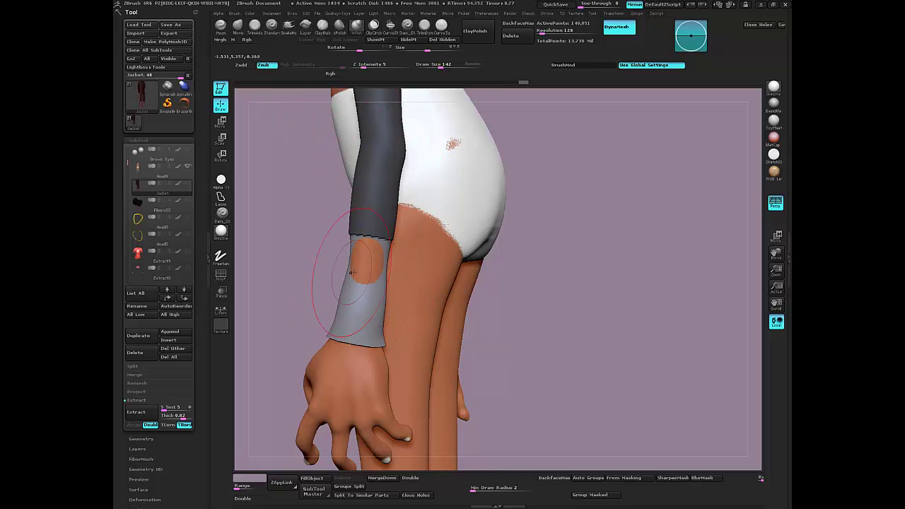
pyautogui.hotkey('ctrl', 'z')
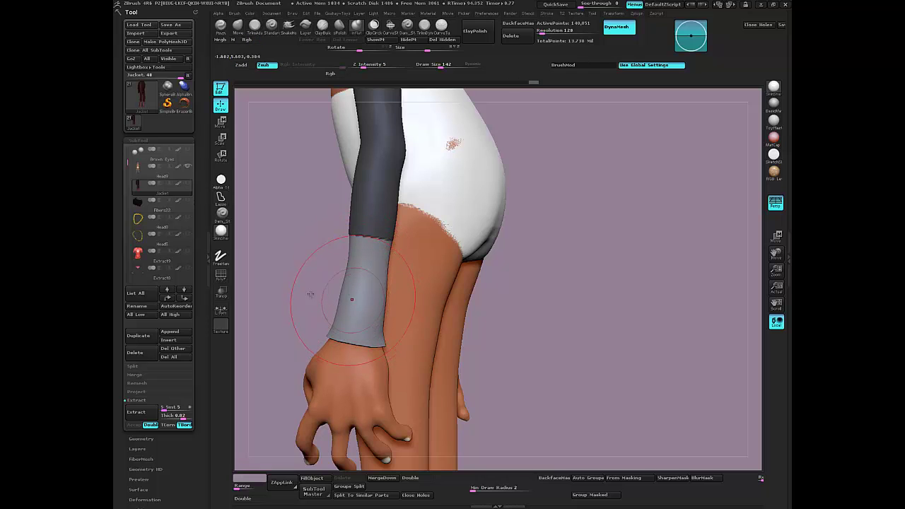
pyautogui.moveTo(311, 295)
pyautogui.mouseDown()
pyautogui.moveTo(339, 296)
pyautogui.moveTo(329, 297)
pyautogui.mouseUp()
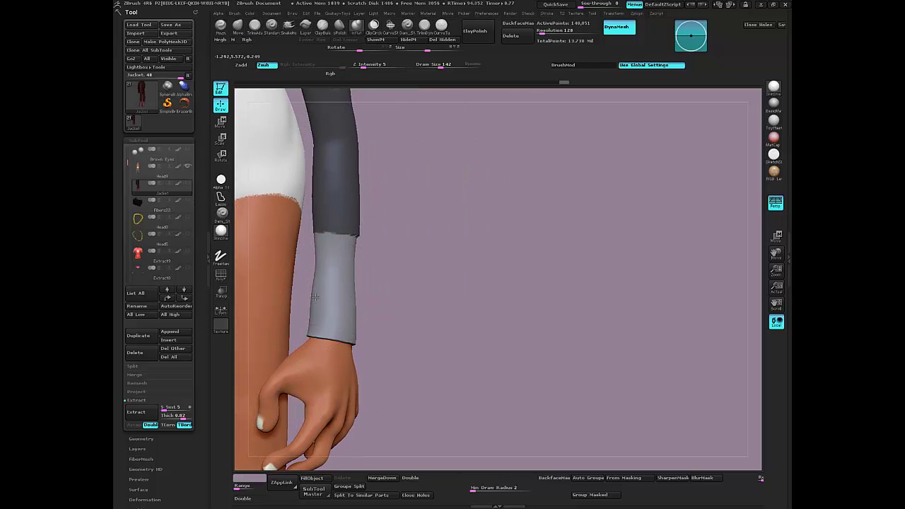
pyautogui.moveTo(380, 321); pyautogui.dragTo(347, 312)
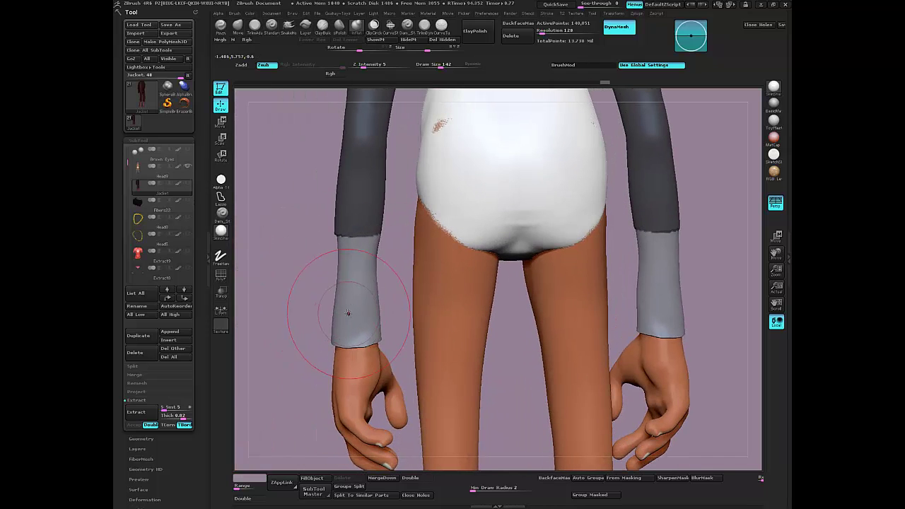
pyautogui.moveTo(295, 234)
pyautogui.mouseDown()
pyautogui.moveTo(346, 242)
pyautogui.moveTo(325, 236)
pyautogui.moveTo(380, 234)
pyautogui.mouseUp()
pyautogui.keyDown('alt'); pyautogui.moveTo(511, 319); pyautogui.dragTo(600, 339); pyautogui.keyUp('alt')
pyautogui.keyDown('shift'); pyautogui.moveTo(339, 257); pyautogui.dragTo(340, 295); pyautogui.keyUp('shift')
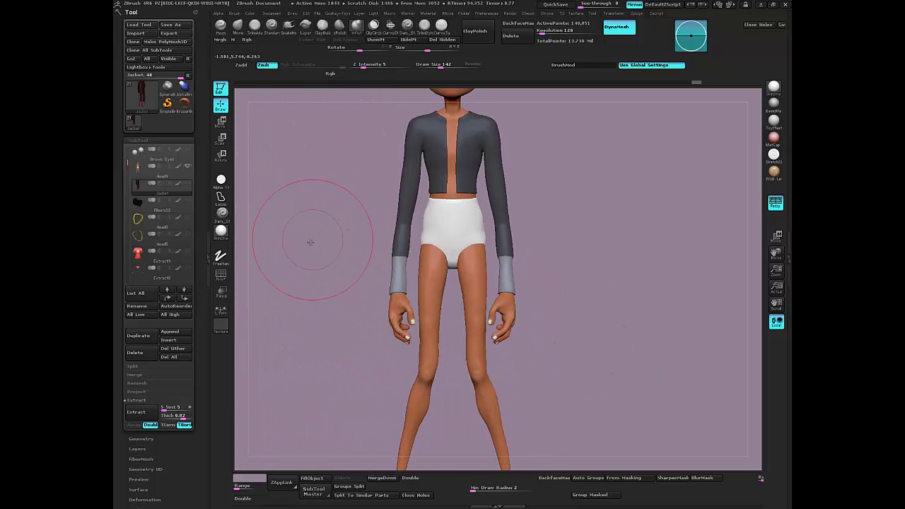
# Load the solid white square alpha from the alpha library and dock the Alpha palette in the tray.
pyautogui.keyDown('alt'); pyautogui.moveTo(309, 243); pyautogui.dragTo(327, 293); pyautogui.keyUp('alt')
pyautogui.moveTo(251, 282)
pyautogui.keyDown('alt'); pyautogui.mouseDown()
pyautogui.moveTo(400, 295)
pyautogui.moveTo(370, 299)
pyautogui.moveTo(393, 300)
pyautogui.moveTo(344, 262)
pyautogui.moveTo(354, 283)
pyautogui.moveTo(347, 286)
pyautogui.moveTo(291, 213)
pyautogui.mouseUp(); pyautogui.keyUp('alt')
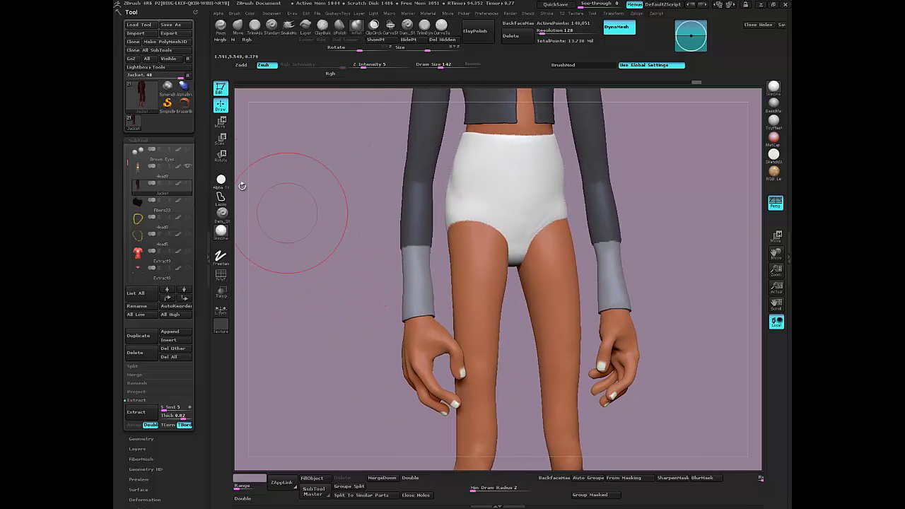
pyautogui.click(219, 12)
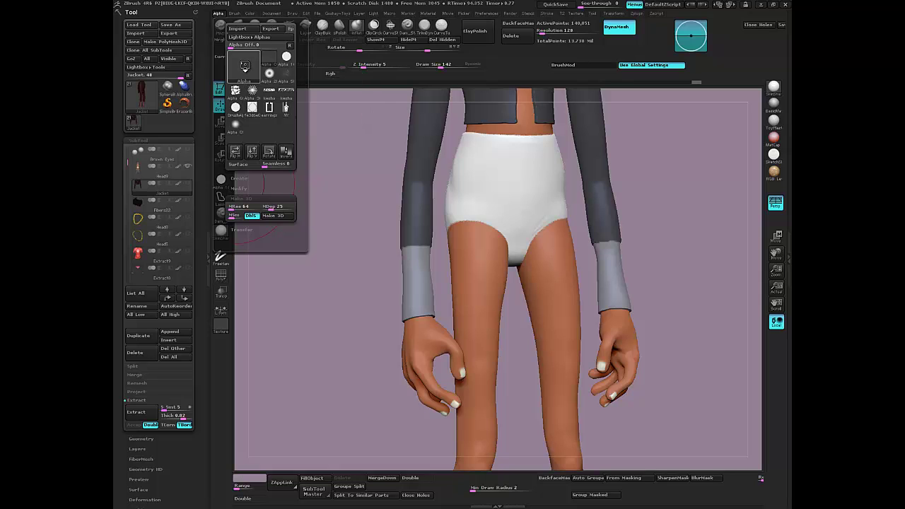
pyautogui.click(246, 68)
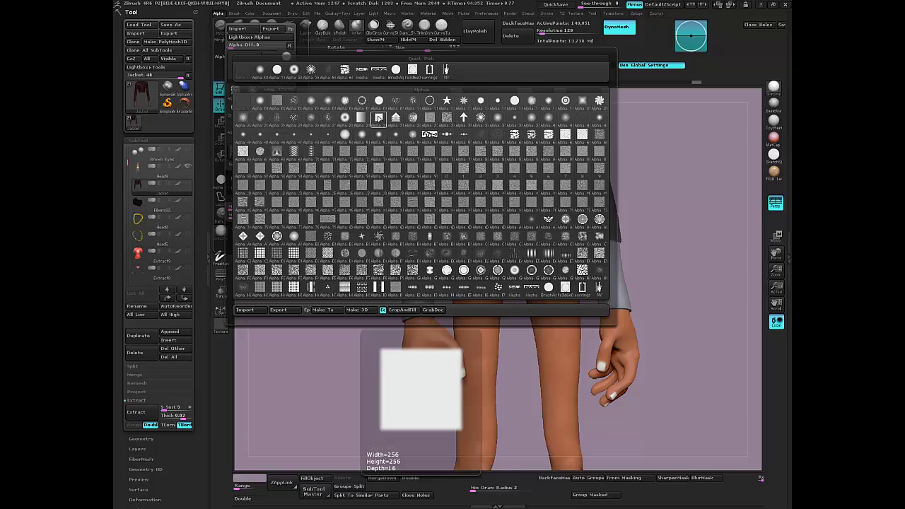
pyautogui.click(378, 121)
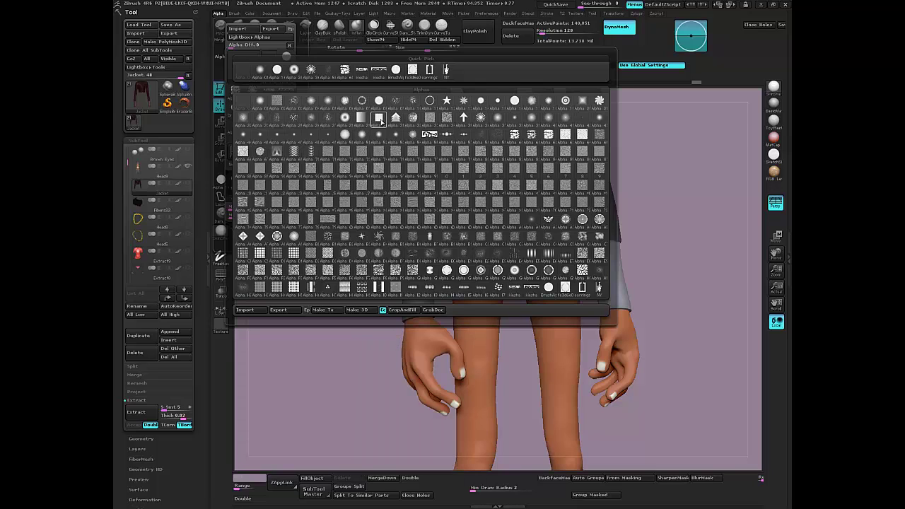
pyautogui.click(218, 14)
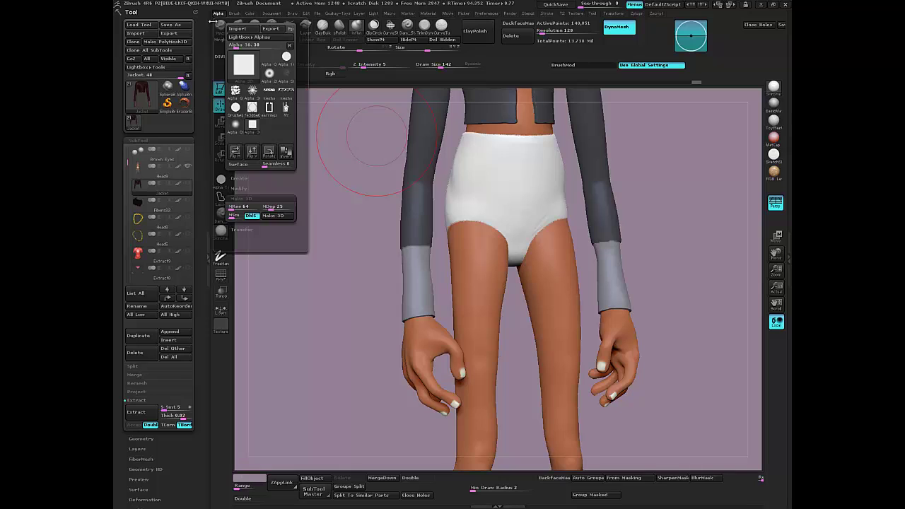
pyautogui.moveTo(217, 24); pyautogui.dragTo(134, 56)
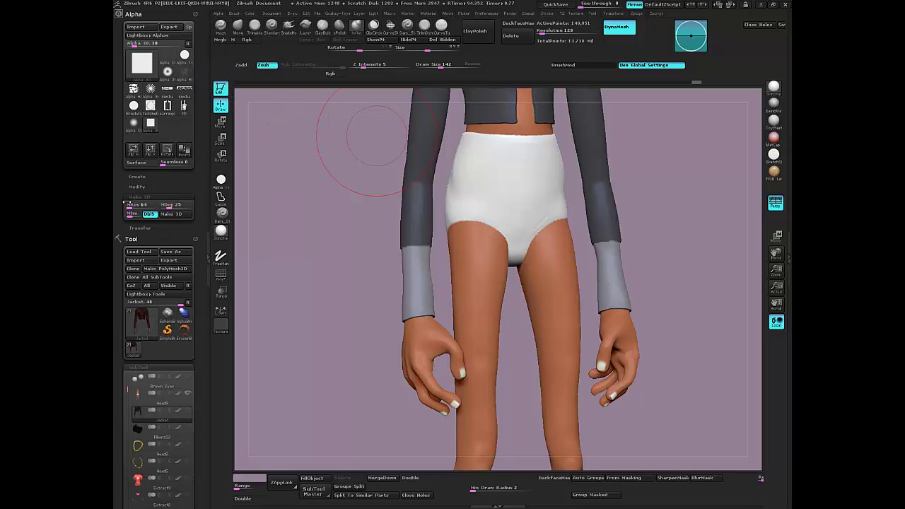
# Turn the square alpha into vertical stripes by setting its horizontal tiles to 15.
pyautogui.click(137, 186)
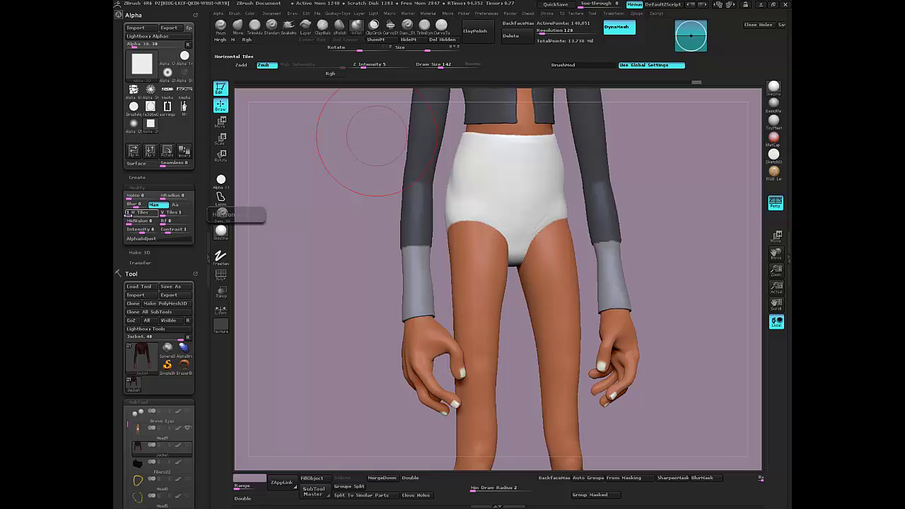
pyautogui.moveTo(130, 213); pyautogui.dragTo(143, 216)
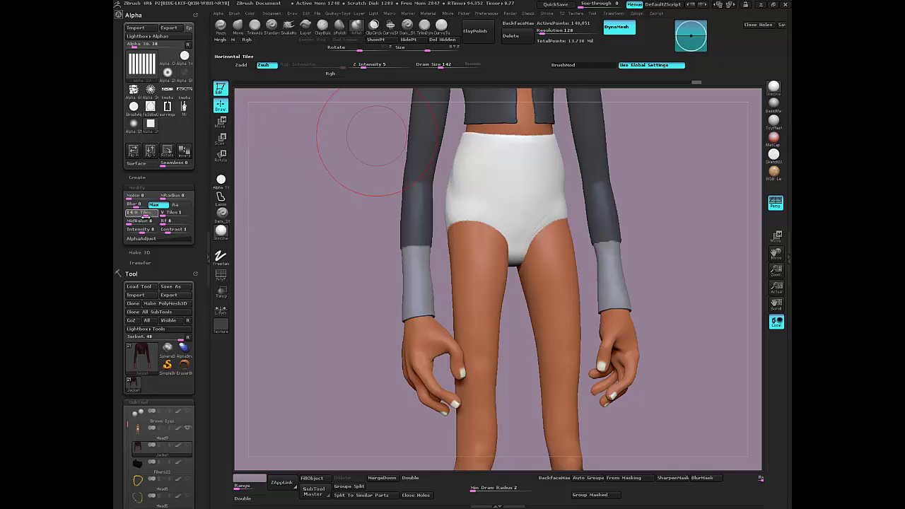
pyautogui.moveTo(145, 217); pyautogui.dragTo(145, 217)
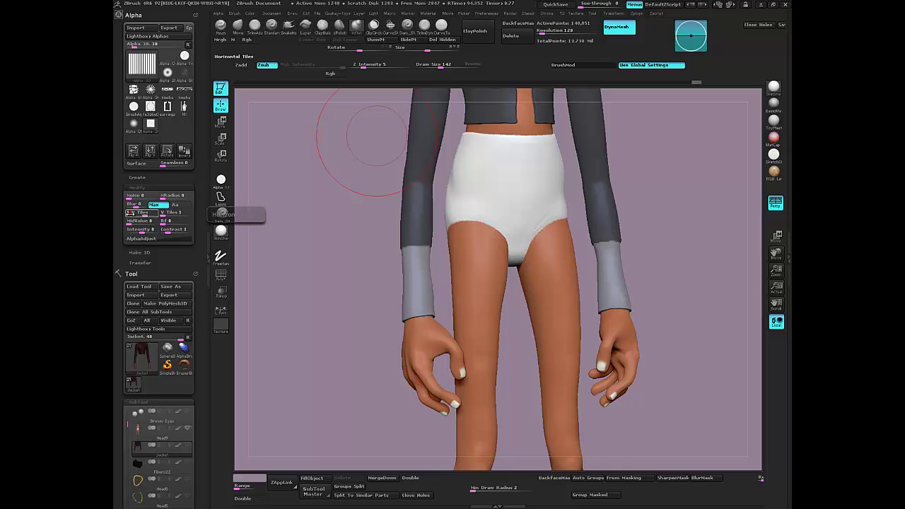
pyautogui.write('15')
pyautogui.press('Return')
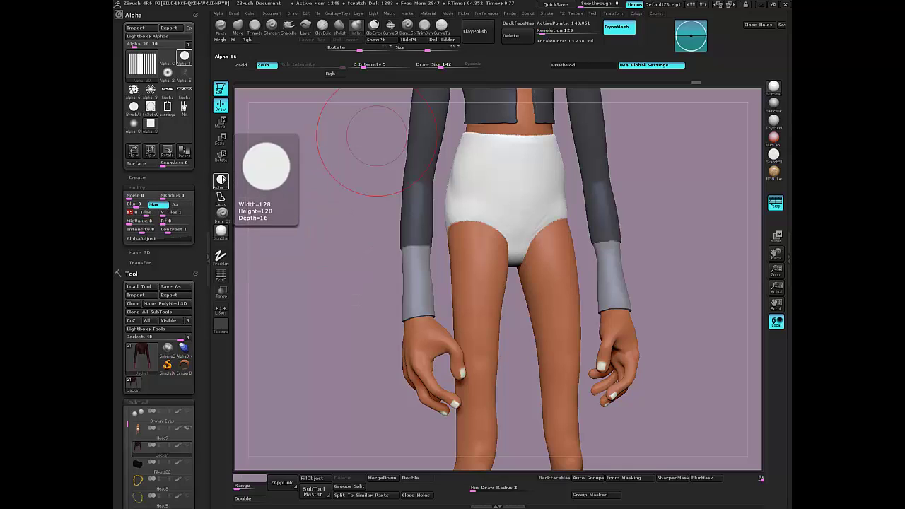
# Stamp the striped alpha as ribbing on the sleeve cuff with the Inflat brush and the DragRect stroke.
pyautogui.click(221, 199)
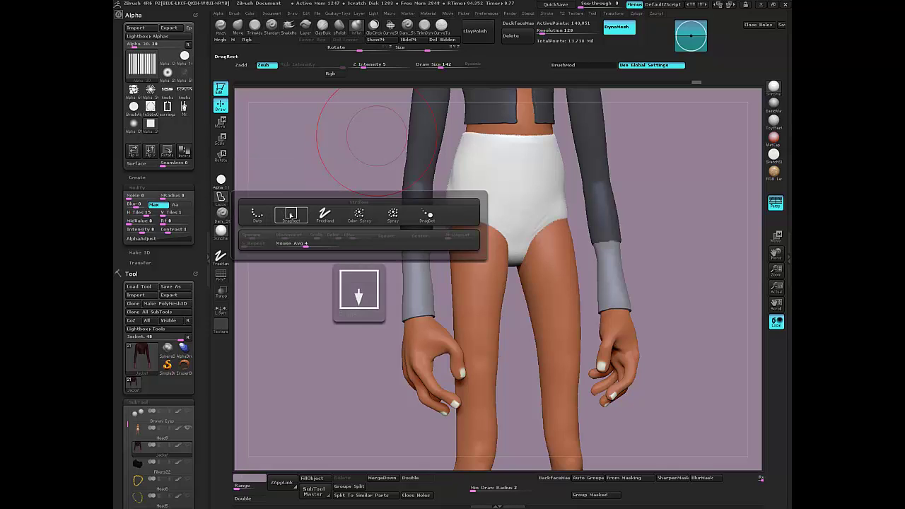
pyautogui.click(290, 215)
pyautogui.moveTo(299, 247)
pyautogui.mouseDown()
pyautogui.moveTo(374, 301)
pyautogui.moveTo(340, 270)
pyautogui.moveTo(368, 300)
pyautogui.moveTo(390, 374)
pyautogui.mouseUp()
pyautogui.keyDown('alt'); pyautogui.moveTo(332, 333); pyautogui.dragTo(277, 284); pyautogui.keyUp('alt')
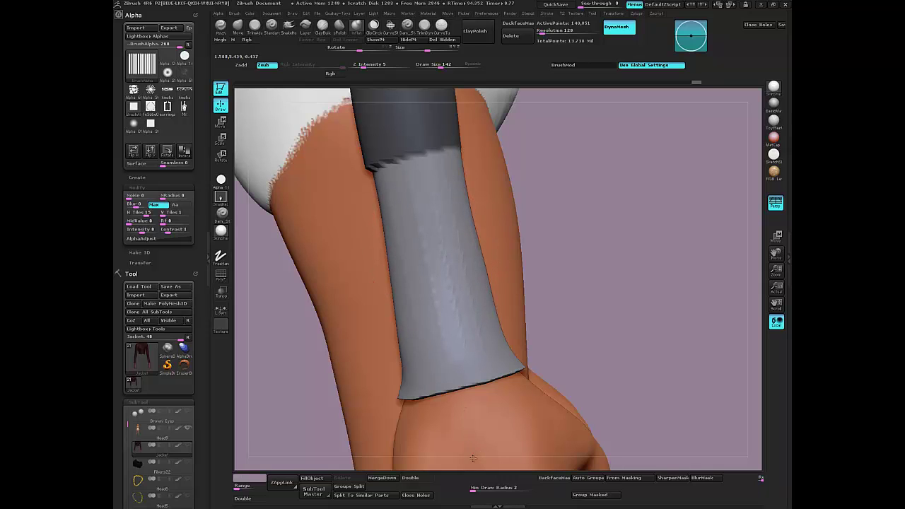
pyautogui.moveTo(290, 334); pyautogui.dragTo(260, 309)
pyautogui.moveTo(343, 314)
pyautogui.mouseDown()
pyautogui.moveTo(303, 314)
pyautogui.moveTo(342, 316)
pyautogui.mouseUp()
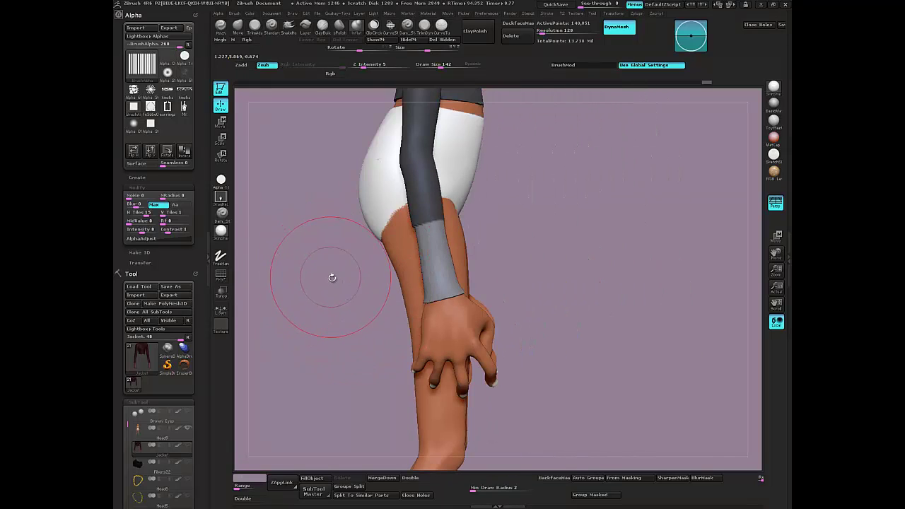
pyautogui.moveTo(332, 277)
pyautogui.keyDown('alt'); pyautogui.mouseDown()
pyautogui.moveTo(344, 313)
pyautogui.moveTo(289, 329)
pyautogui.moveTo(280, 304)
pyautogui.moveTo(348, 298)
pyautogui.mouseUp(); pyautogui.keyUp('alt')
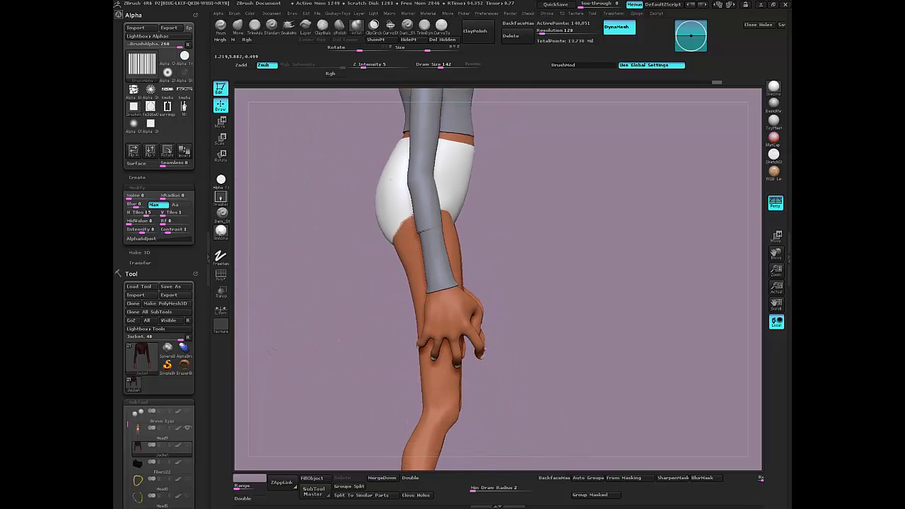
pyautogui.keyDown('ctrl'); pyautogui.click(354, 305); pyautogui.keyUp('ctrl')
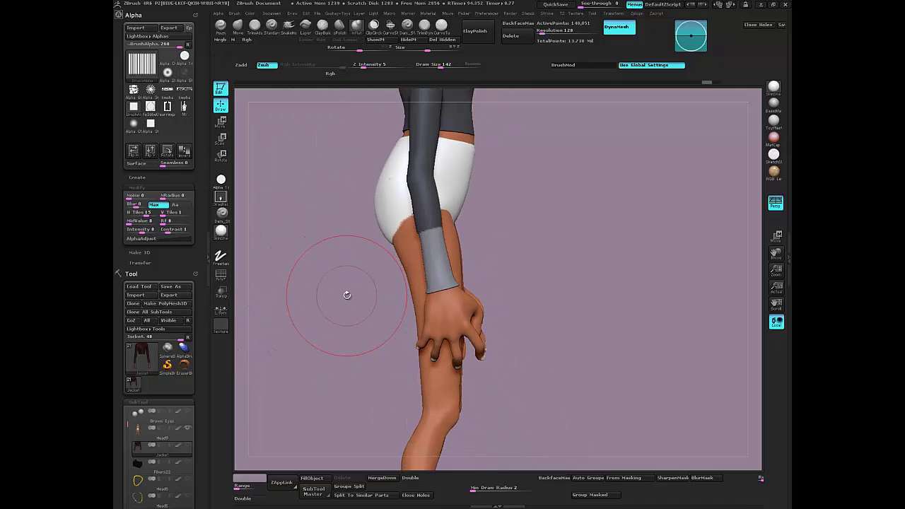
# Clear the mask on the jacket and subdivide its geometry for a smoother, denser mesh.
pyautogui.keyDown('ctrl'); pyautogui.moveTo(314, 275); pyautogui.dragTo(325, 290); pyautogui.keyUp('ctrl')
pyautogui.press('ctrl')
pyautogui.keyDown('alt'); pyautogui.moveTo(362, 247); pyautogui.dragTo(364, 316); pyautogui.keyUp('alt')
pyautogui.press('ctrl')
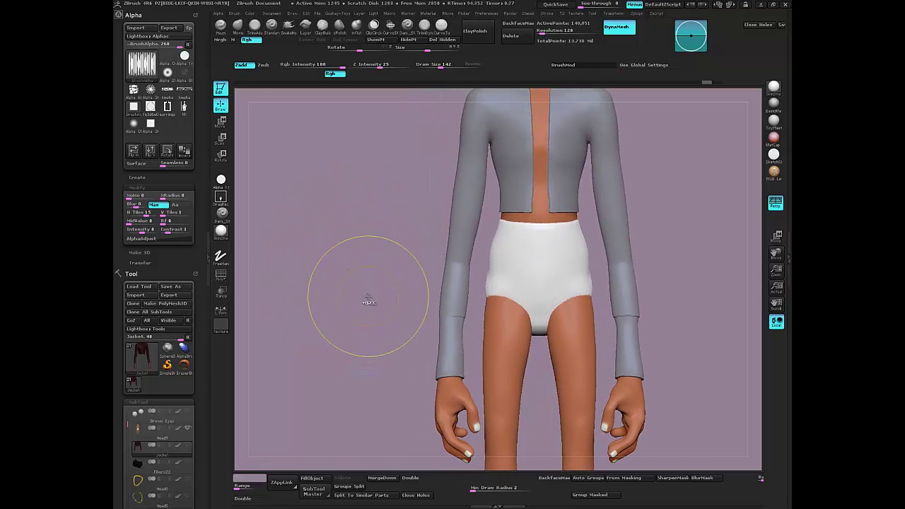
pyautogui.hotkey('ctrl', 'd')
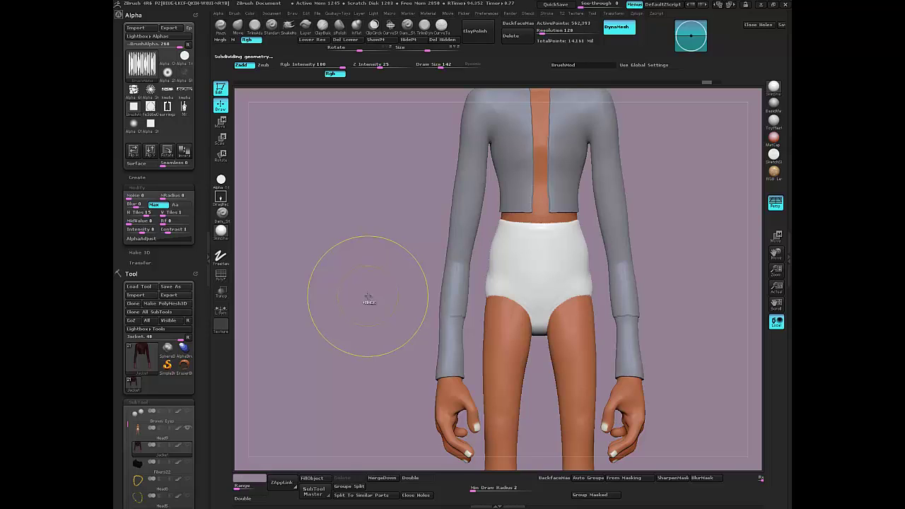
pyautogui.press('ctrl')
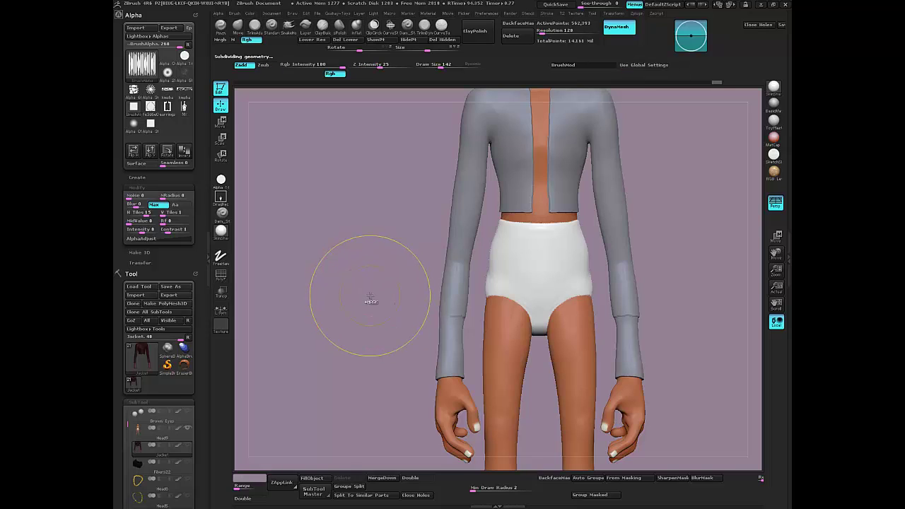
pyautogui.press('ctrl')
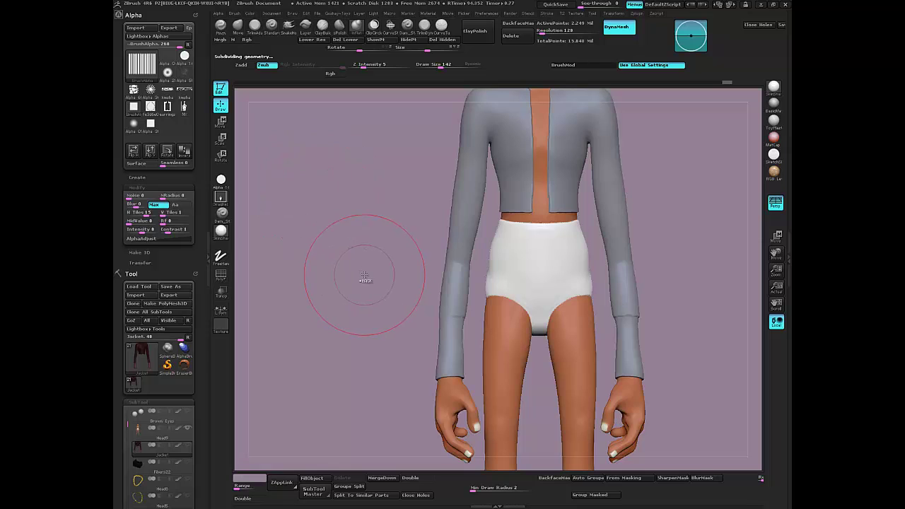
# Try to lay a tube down the jacket's front opening edge with the CurveTube brush at Draw Size 22.
pyautogui.moveTo(358, 262); pyautogui.dragTo(358, 300)
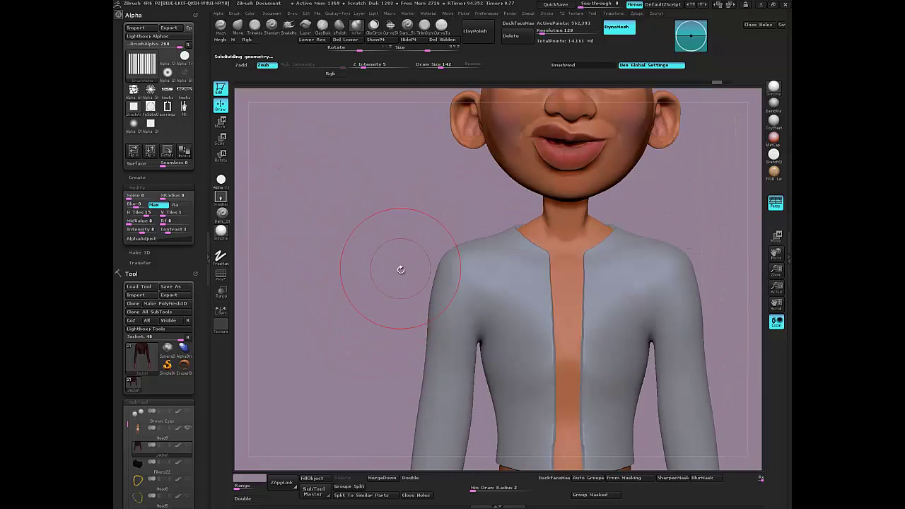
pyautogui.press('b')
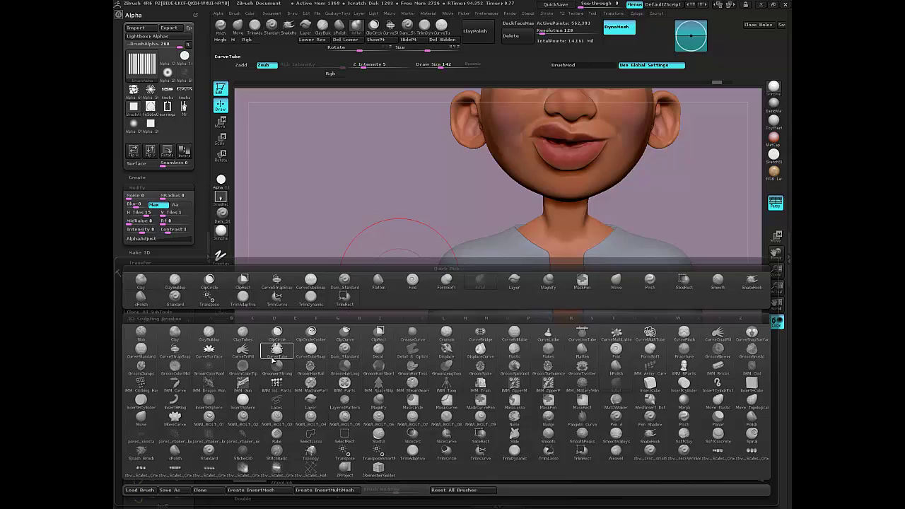
pyautogui.click(277, 348)
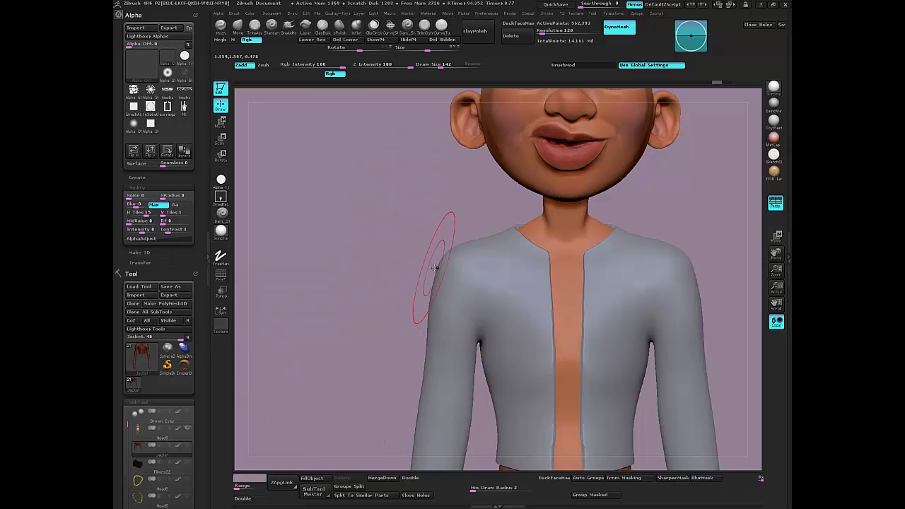
pyautogui.press('[')
pyautogui.press('[')
pyautogui.press('[')
pyautogui.press('[')
pyautogui.press('[')
pyautogui.press('[')
pyautogui.press('[')
pyautogui.press('[')
pyautogui.press('[')
pyautogui.press('[')
pyautogui.press('[')
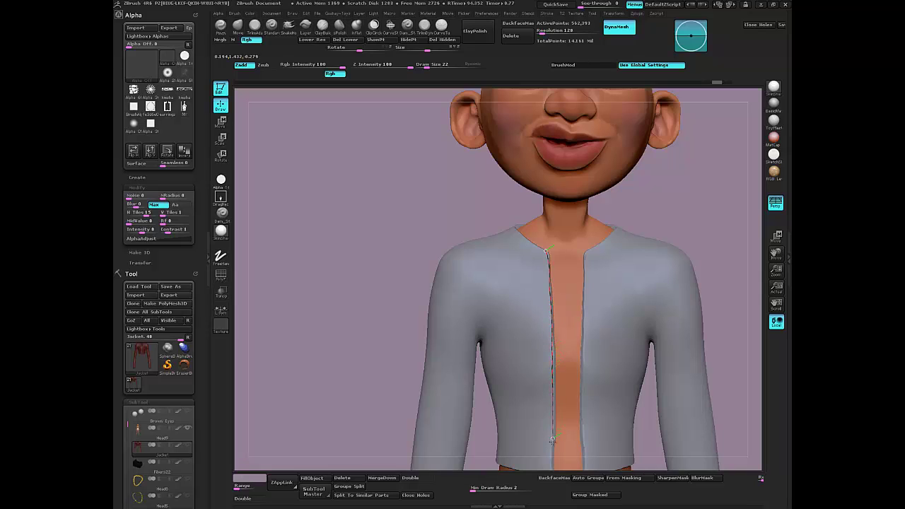
pyautogui.moveTo(551, 472); pyautogui.dragTo(551, 463)
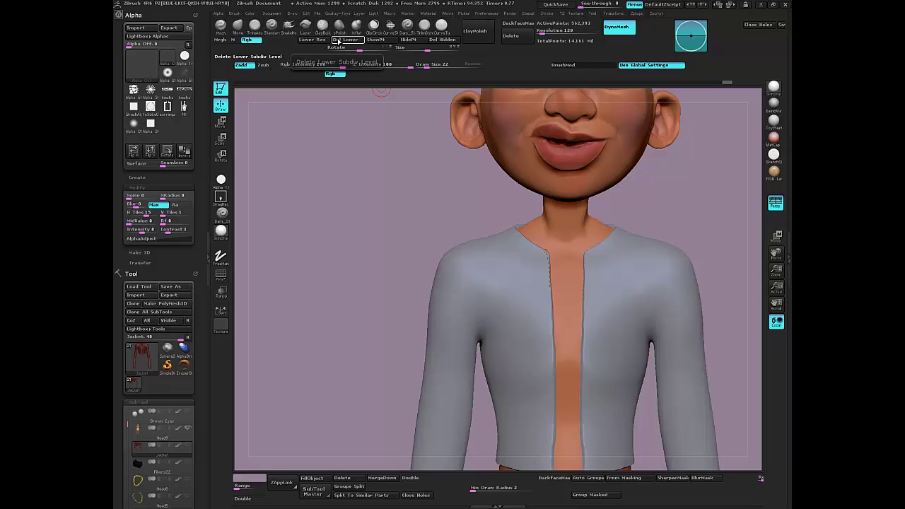
# Delete the jacket's lower subdivision levels and bring its SubTool list and extraction settings back into view.
pyautogui.click(337, 40)
pyautogui.scroll(-5, 115, 258)
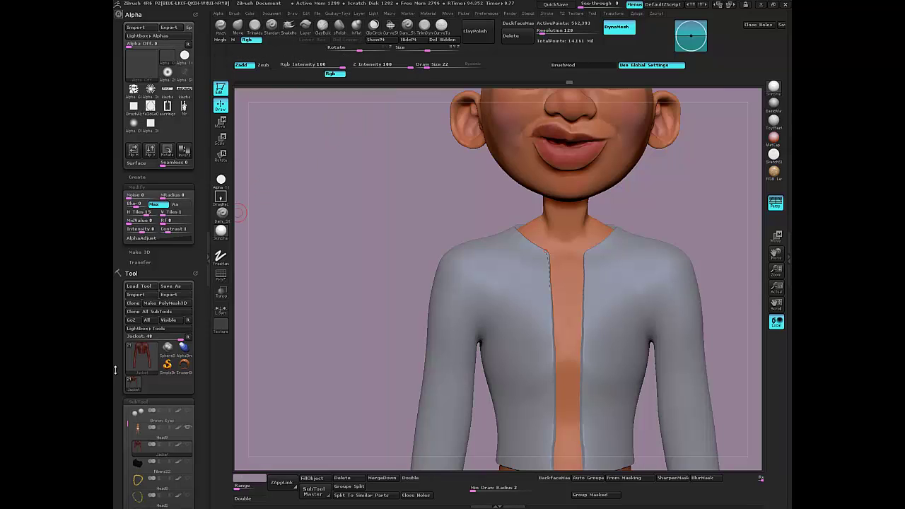
pyautogui.moveTo(115, 258); pyautogui.dragTo(122, 270)
pyautogui.click(141, 274)
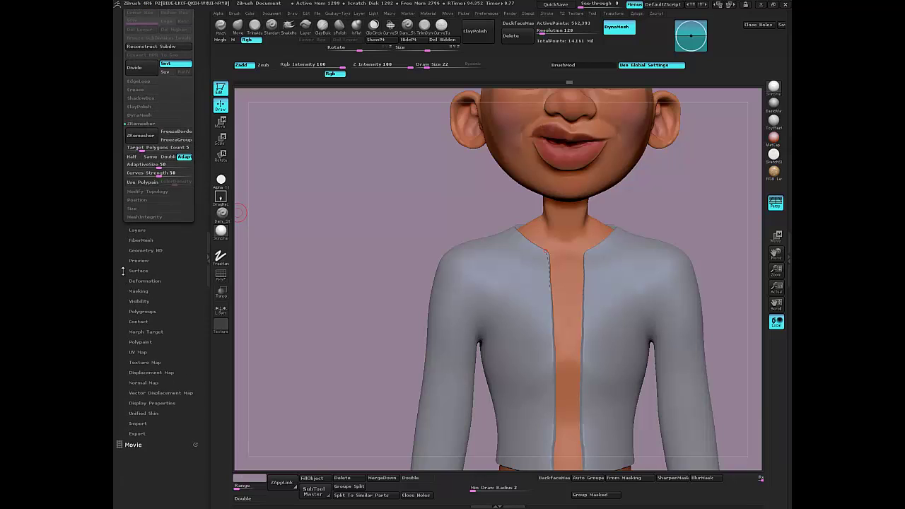
pyautogui.scroll(5, 124, 204)
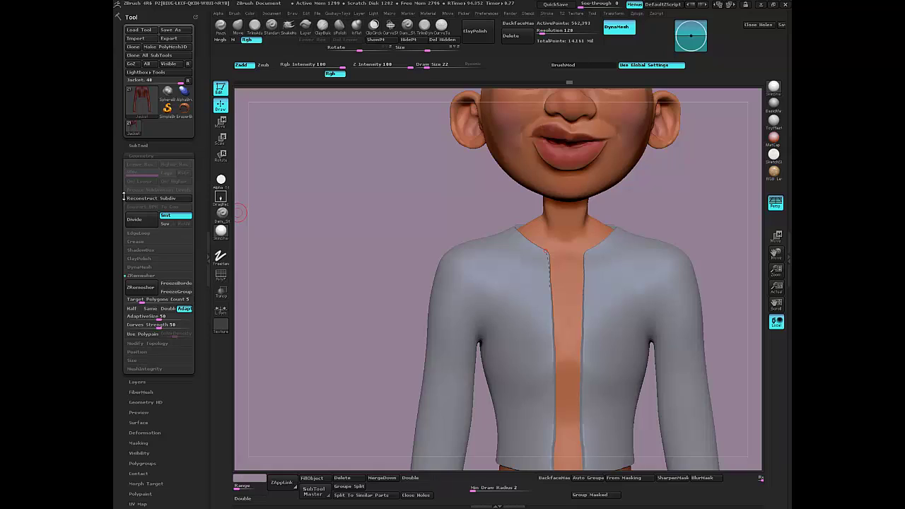
pyautogui.click(138, 155)
pyautogui.moveTo(125, 155); pyautogui.dragTo(122, 229)
pyautogui.scroll(-5, 123, 229)
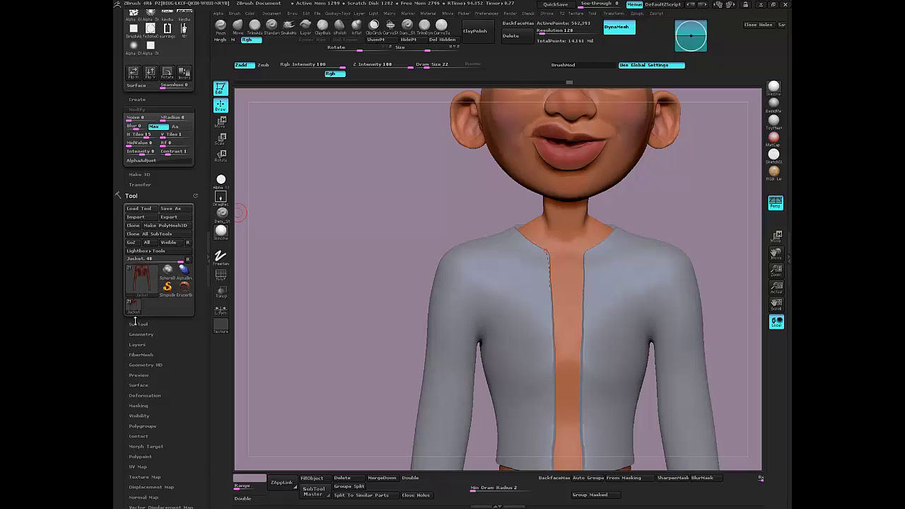
pyautogui.click(138, 202)
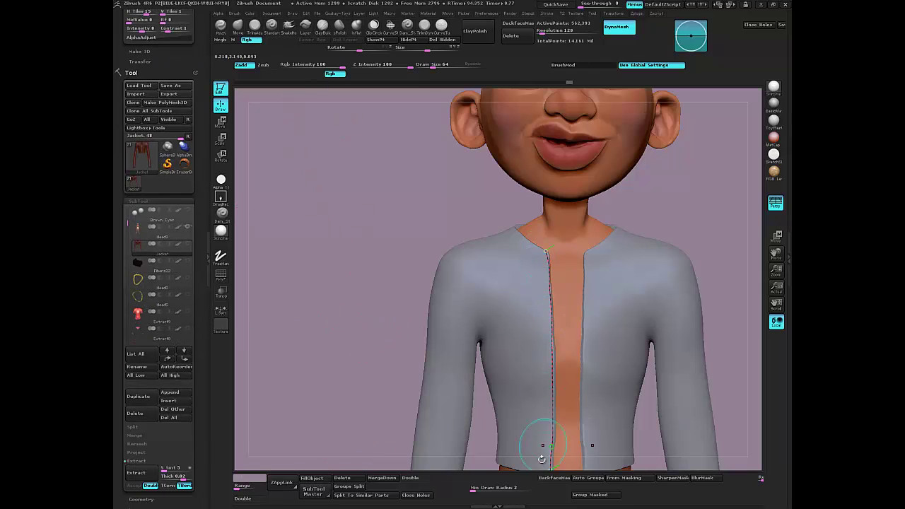
# Delete the curve running along the front opening edge of the jacket.
pyautogui.click(396, 466)
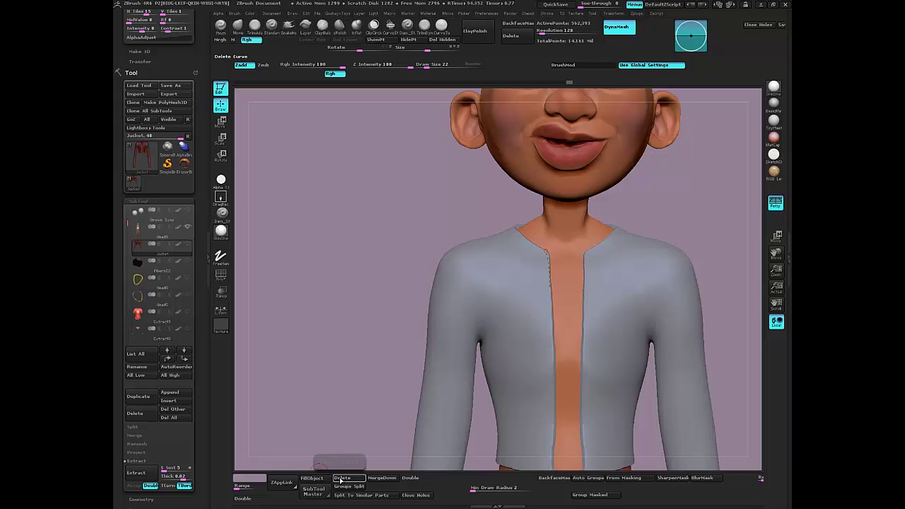
pyautogui.click(341, 480)
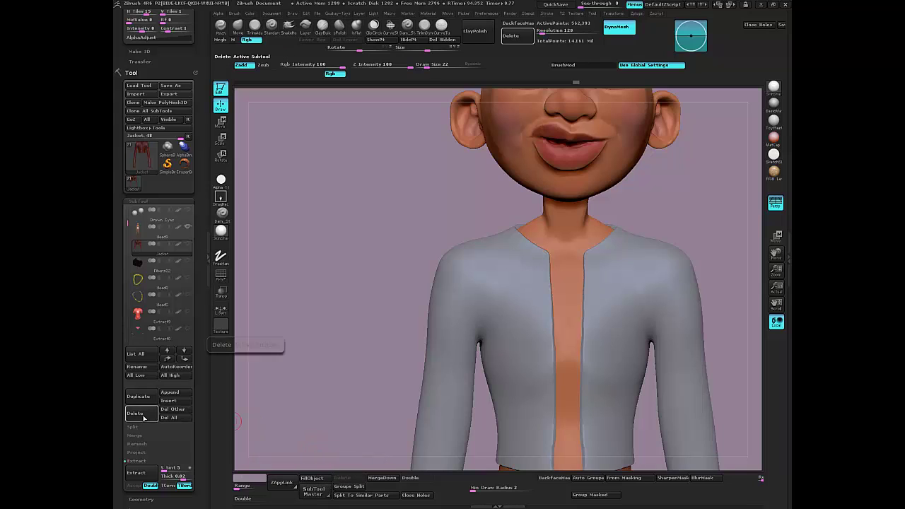
pyautogui.keyDown('alt'); pyautogui.moveTo(396, 322); pyautogui.dragTo(356, 248); pyautogui.keyUp('alt')
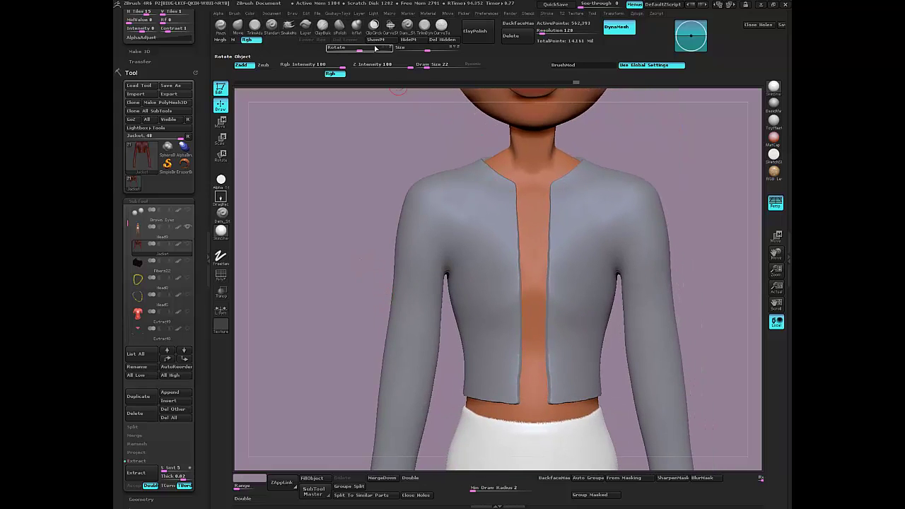